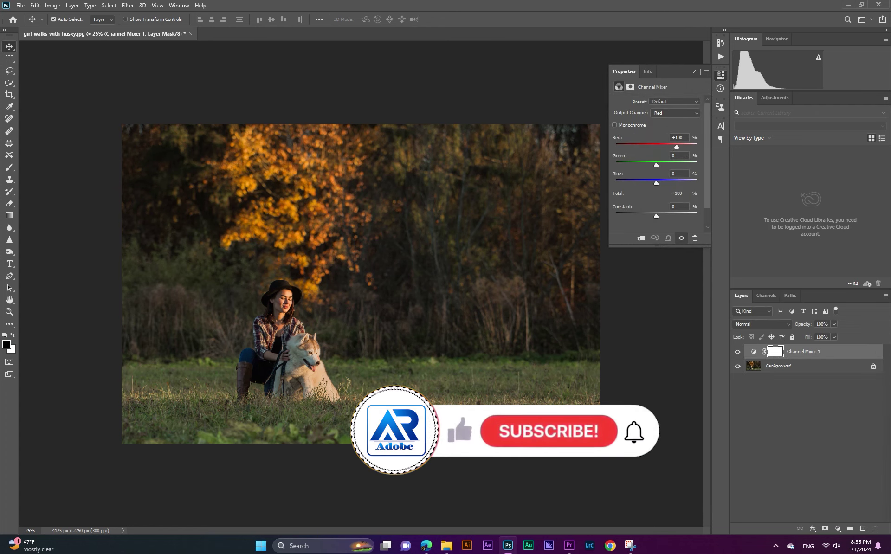
Apply the Black & White Infrared (RGB) preset to the Channel Mixer layer and set its blend mode to Lighten
left_click(671, 102)
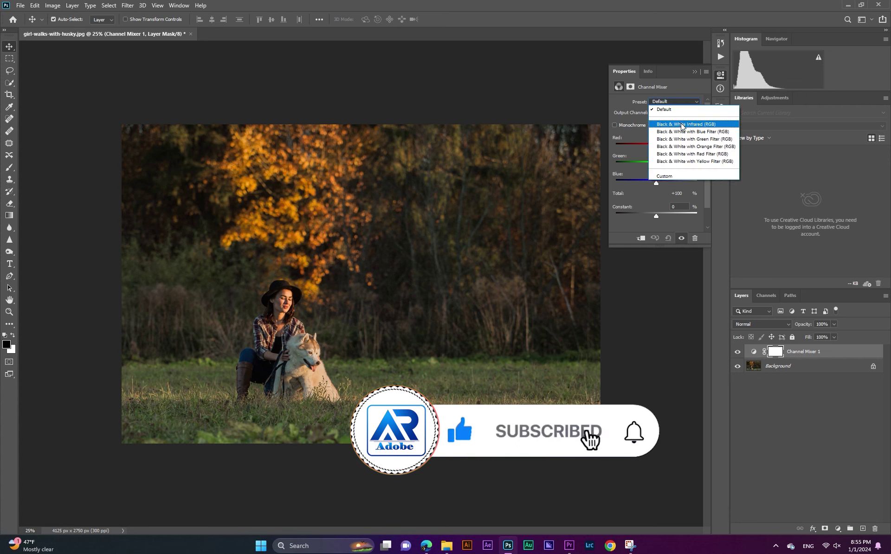
left_click(682, 124)
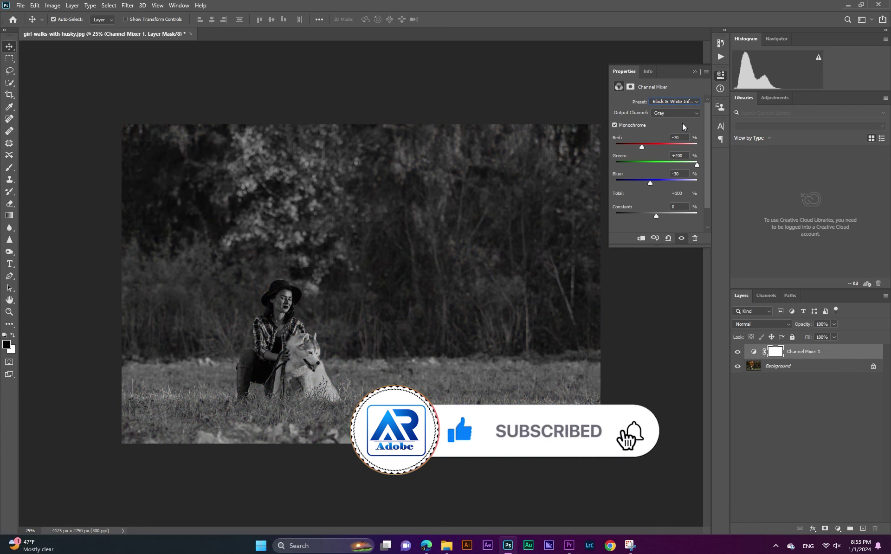
left_click(772, 324)
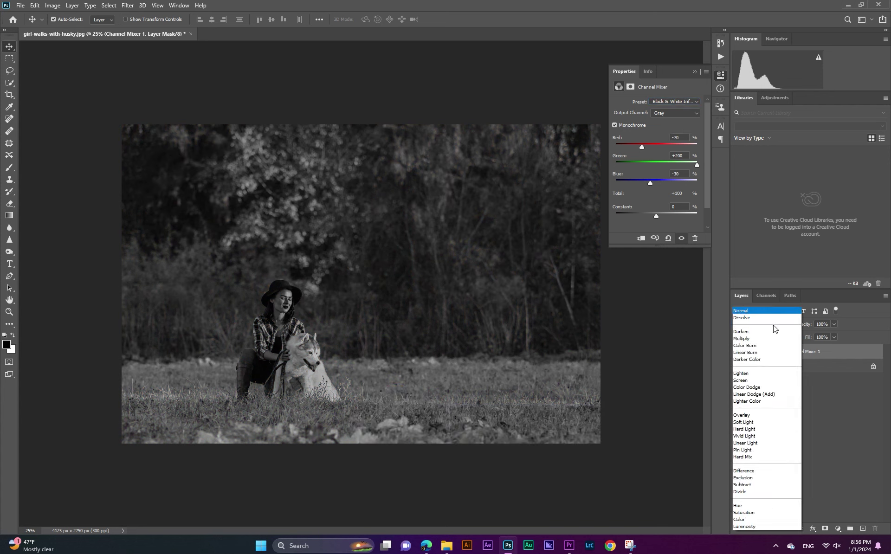
left_click(765, 373)
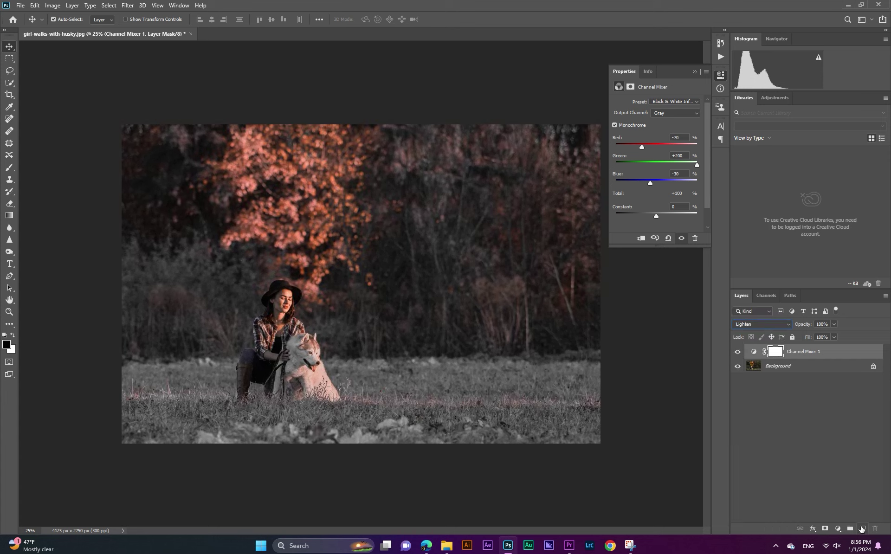
Add a Curves adjustment layer and raise the black point of its Red channel slightly to warm the shadows
left_click(837, 528)
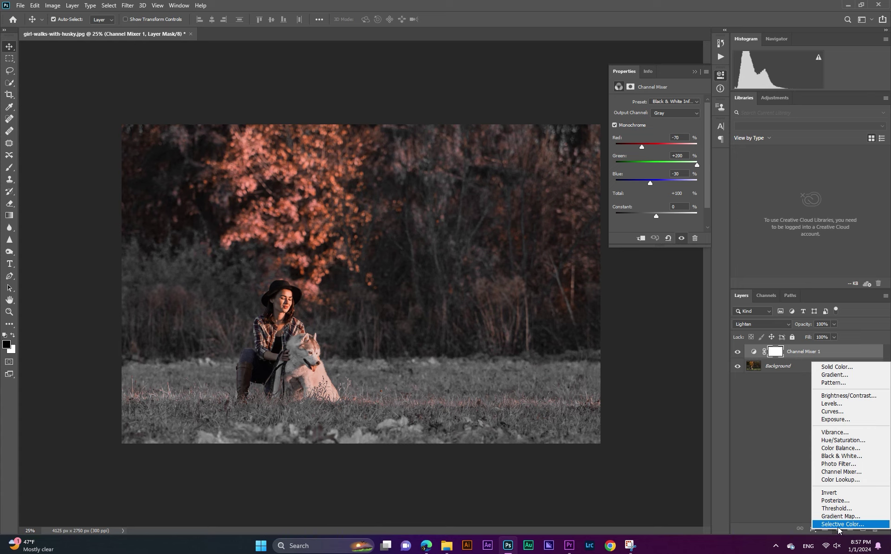
left_click(831, 411)
left_click(654, 115)
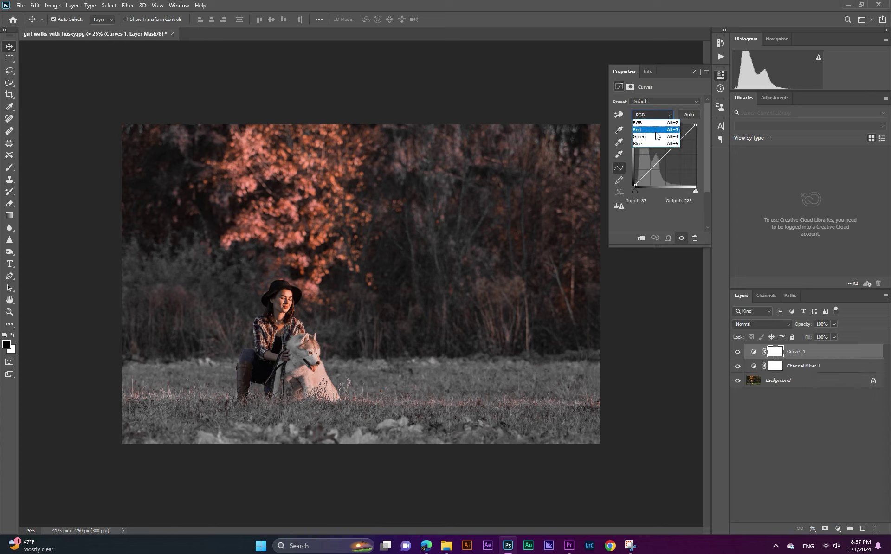
left_click(655, 136)
left_click(652, 114)
left_click(655, 129)
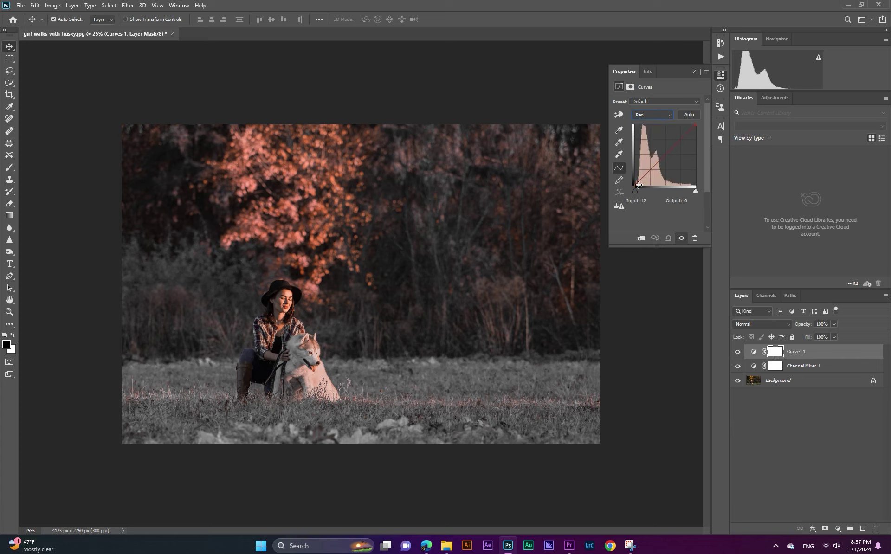
left_click_drag(635, 184, 628, 175)
Pull the Curves white point in to input 234 on the Green channel and 232 on the Blue channel
left_click(652, 115)
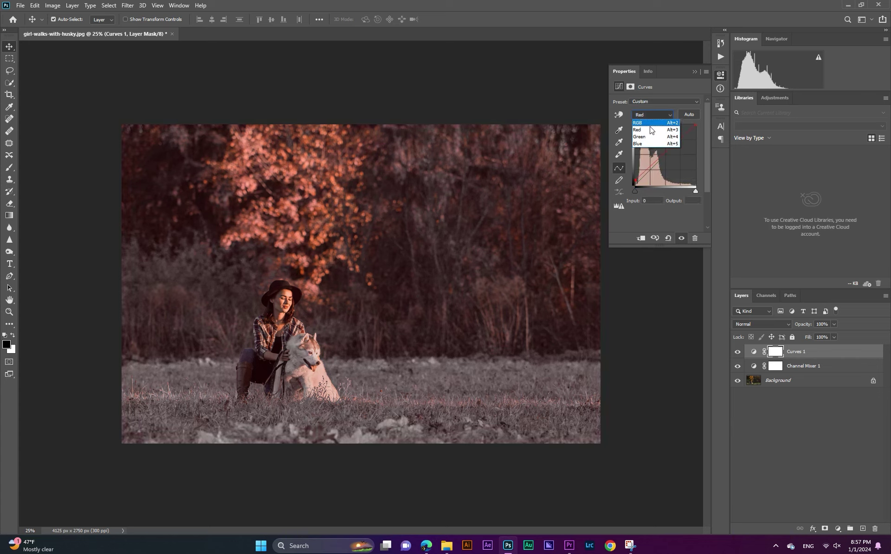
left_click(654, 130)
left_click_drag(695, 191, 689, 191)
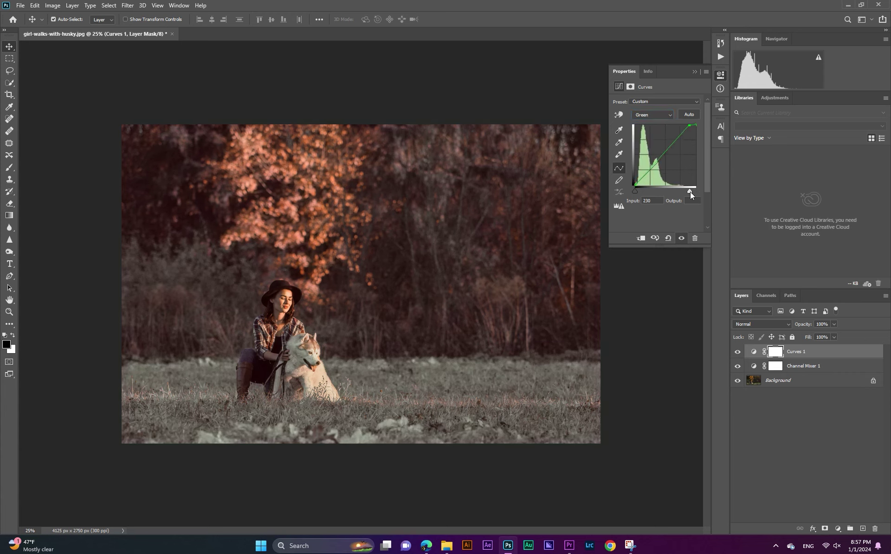
left_click(650, 115)
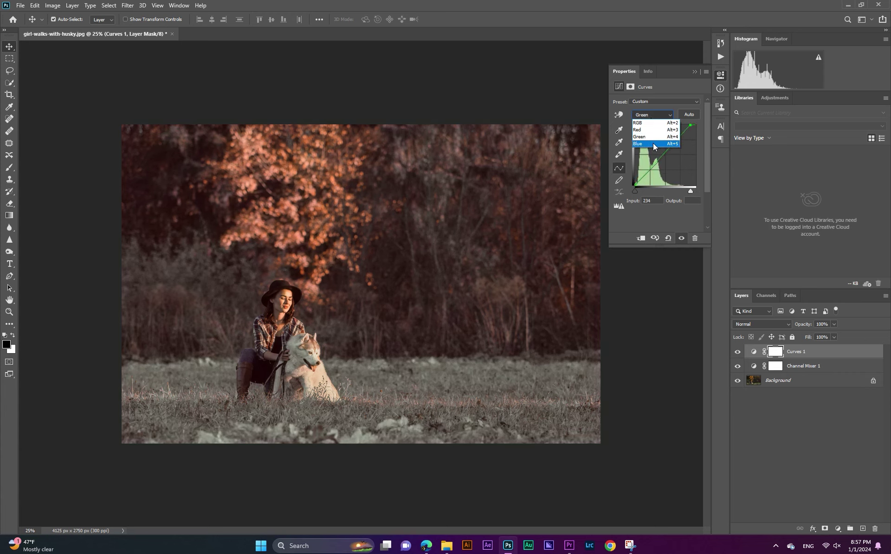
left_click(653, 141)
left_click_drag(695, 191, 688, 191)
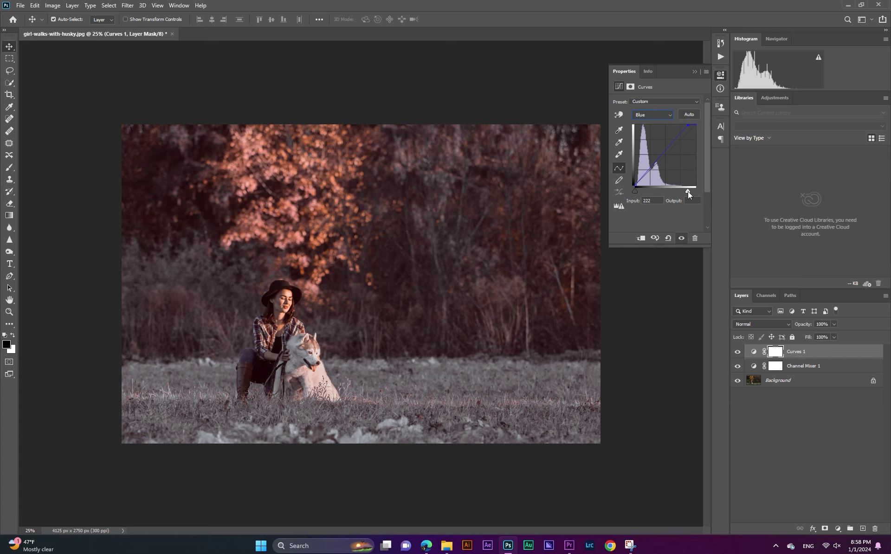
Add a midtone point at input 113 on the RGB curve and lift it slightly
left_click(652, 115)
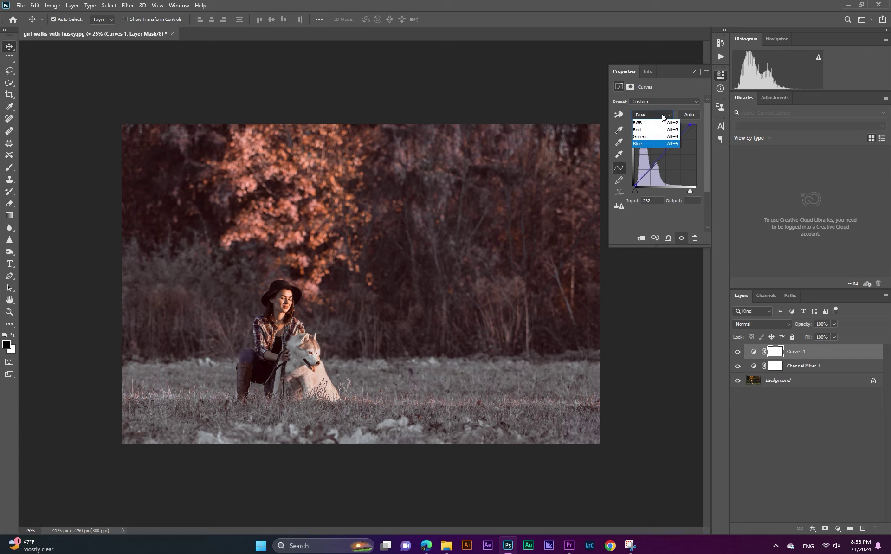
left_click(650, 128)
left_click_drag(662, 158, 661, 156)
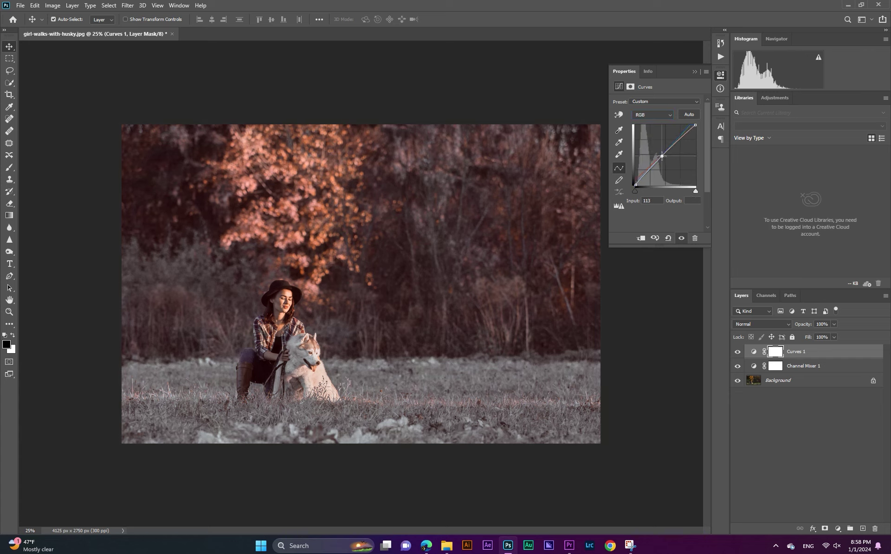
Add a Brightness/Contrast adjustment layer with Contrast set to 38
left_click(837, 529)
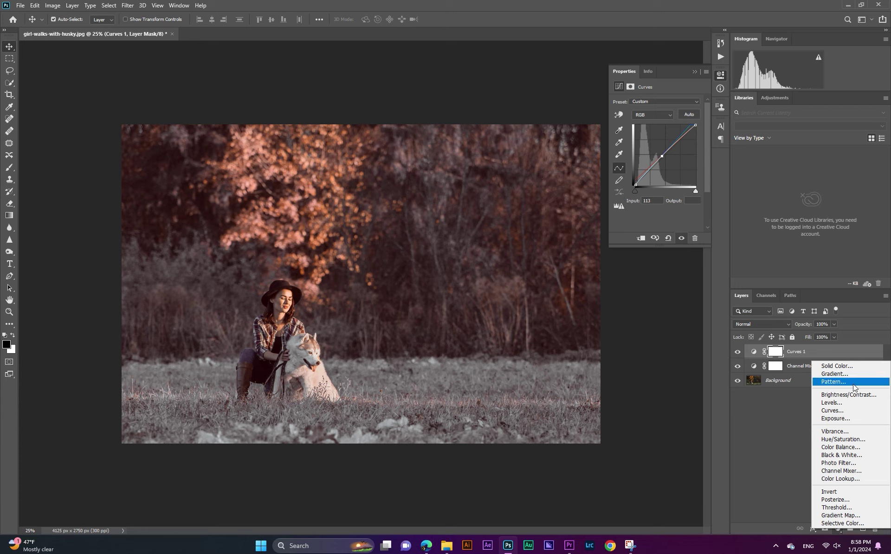
left_click(848, 394)
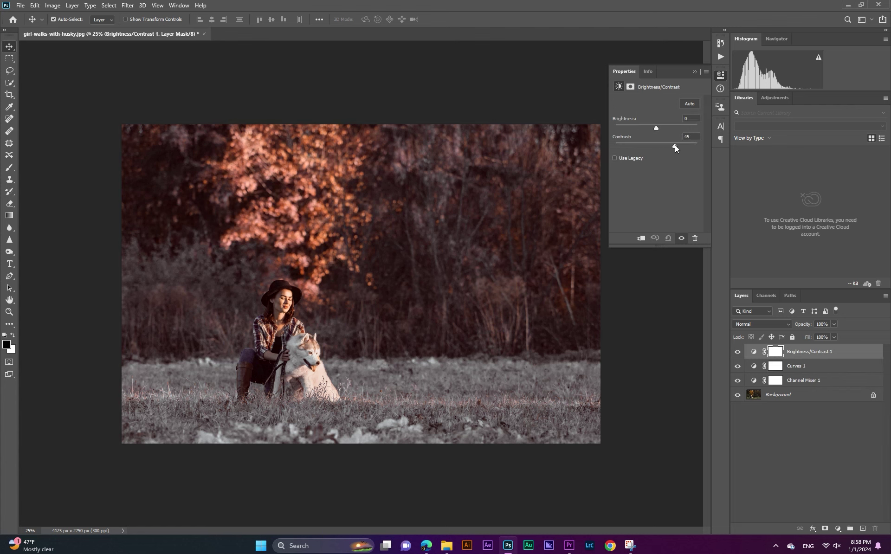
left_click_drag(673, 145, 671, 146)
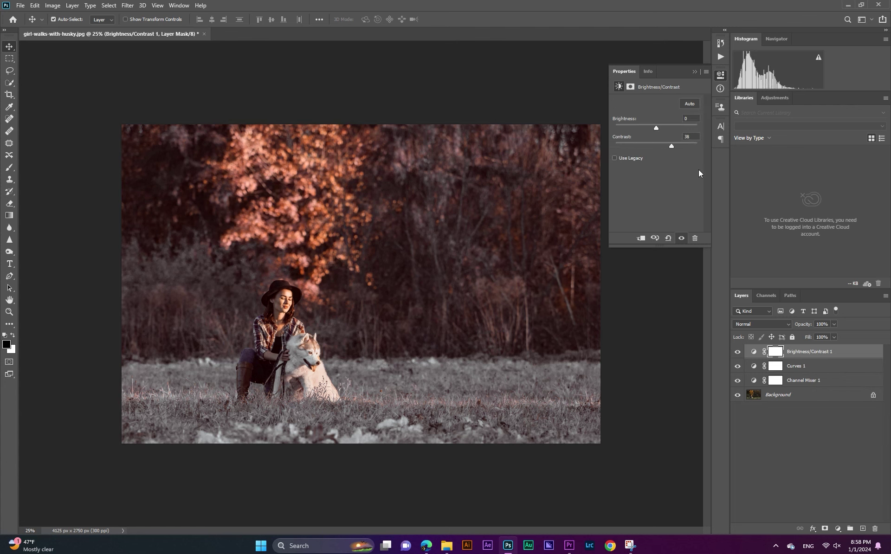
Create a new layer, select a large rectangle over the middle of the photo and fill it with black
left_click(862, 529)
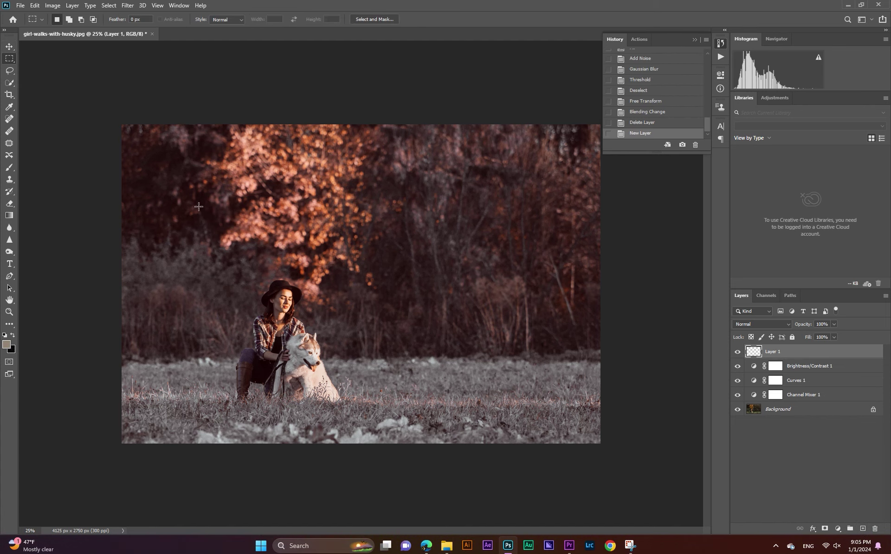
left_click_drag(180, 195, 519, 419)
left_click(35, 6)
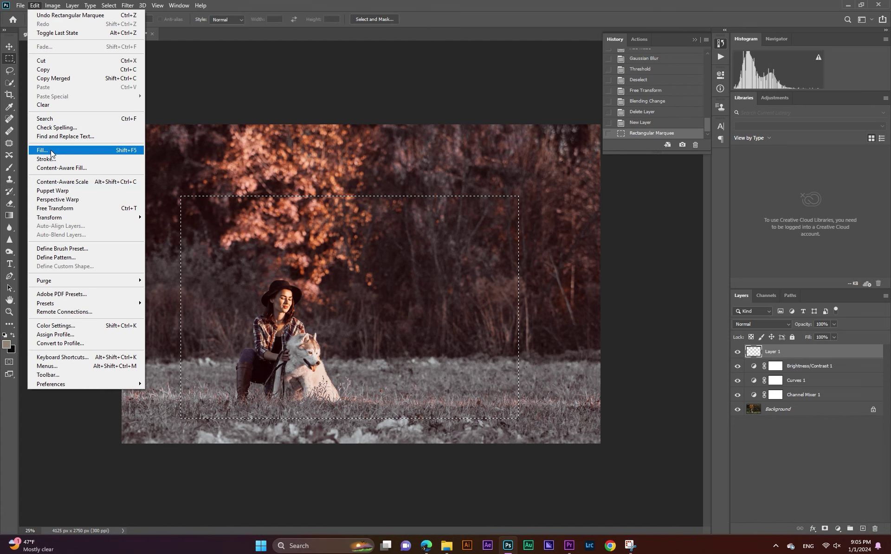
left_click(49, 149)
left_click(514, 148)
Apply the Add Noise filter to the black rectangle
left_click(127, 5)
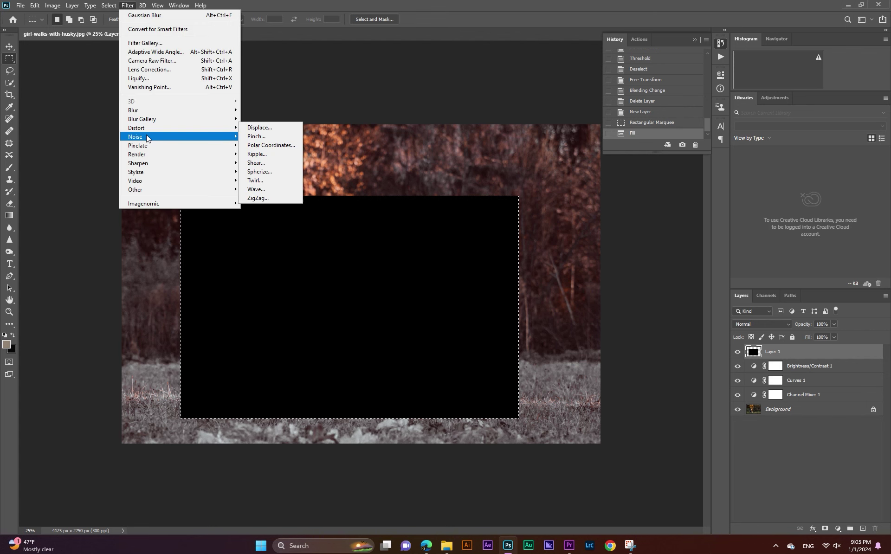
mouse_move(147, 137)
left_click(255, 135)
left_click(488, 118)
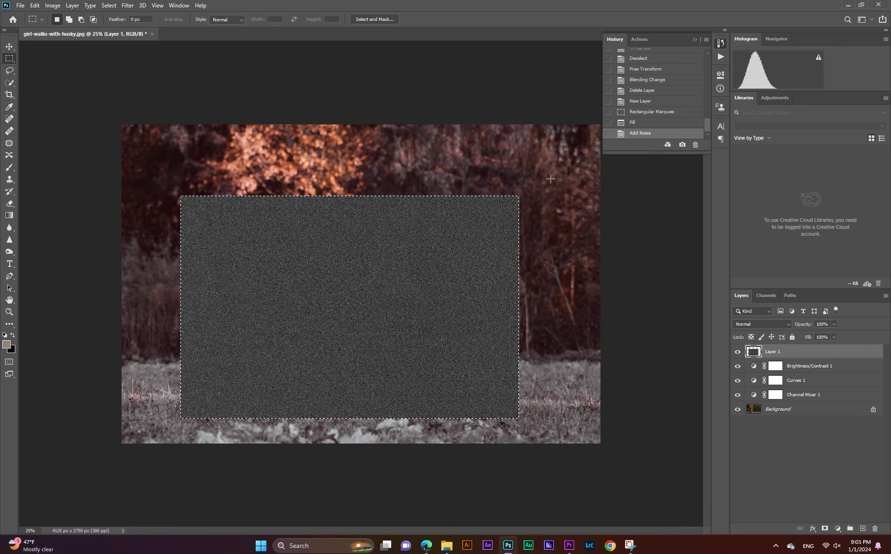
Soften the noise with a Gaussian Blur of 3.0 pixels radius
left_click(127, 5)
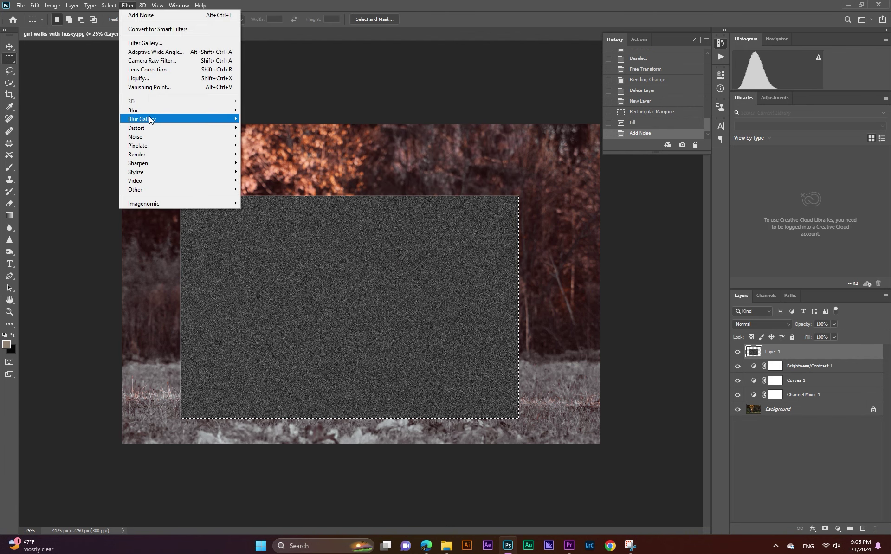
mouse_move(149, 111)
left_click(302, 145)
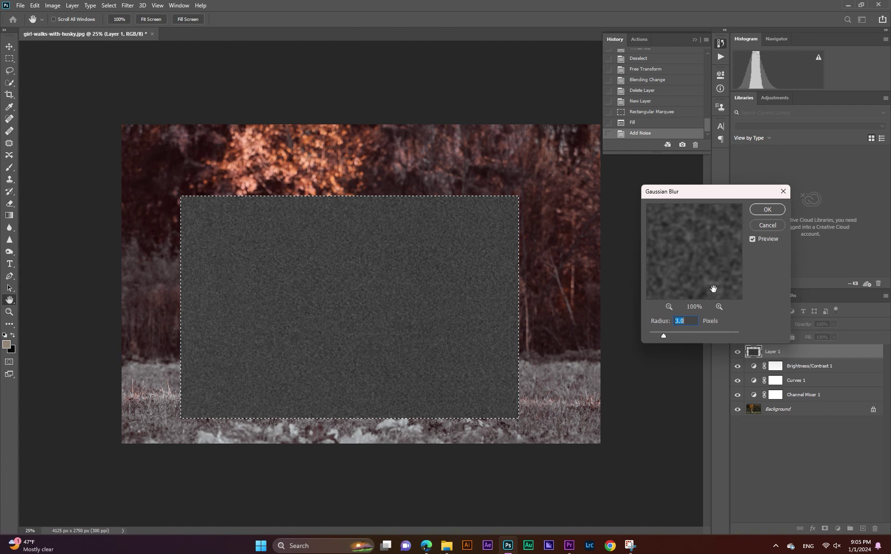
key("Return")
Apply a Threshold adjustment at level 86 to turn the blurred noise into scattered white specks
left_click(52, 5)
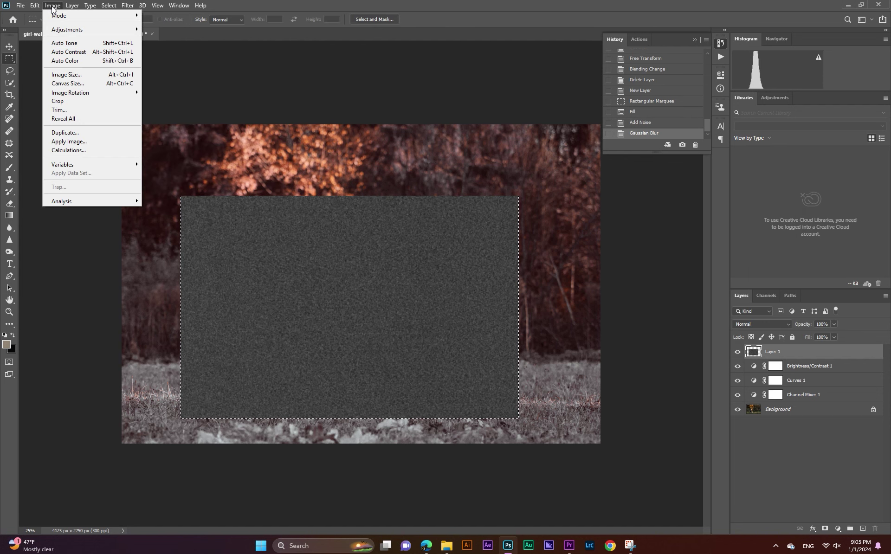
mouse_move(65, 30)
left_click(188, 149)
left_click_drag(420, 216, 401, 217)
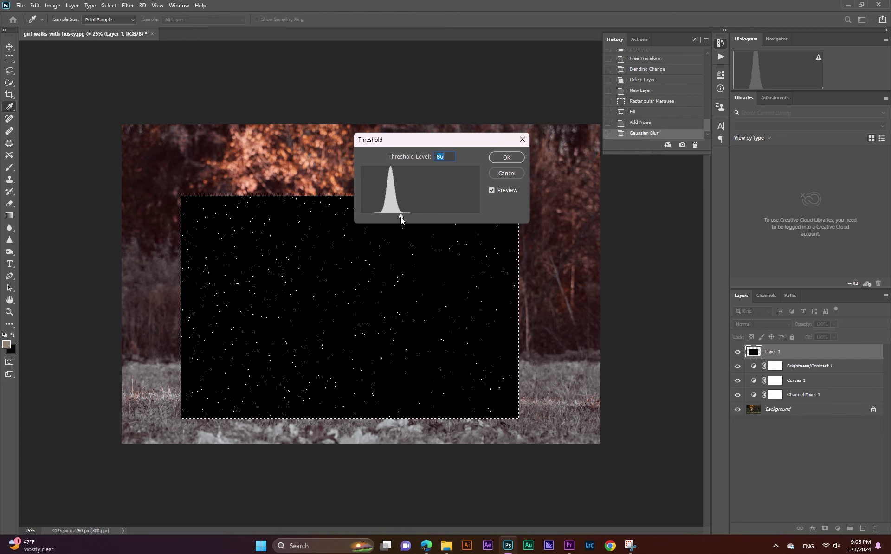
left_click(506, 157)
Set the speck layer's blend mode to Screen and clear the selection
key("m")
left_click(767, 324)
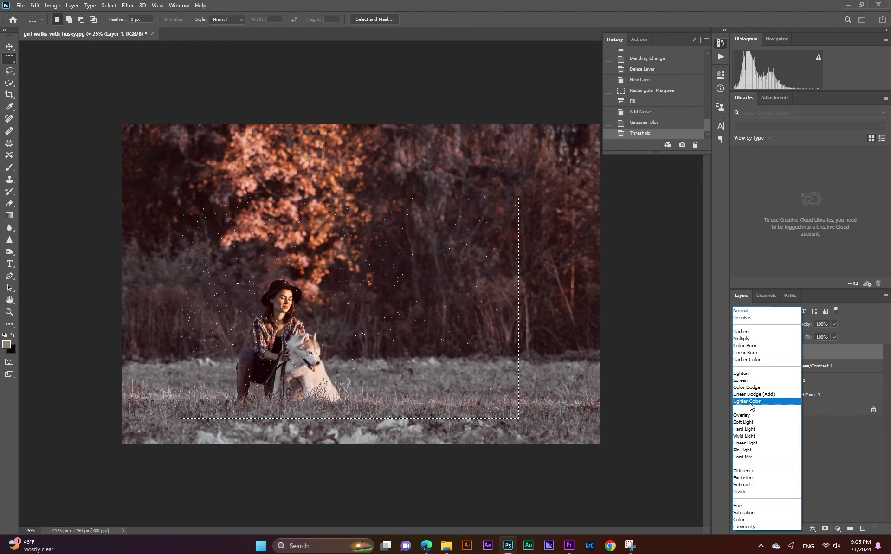
left_click(747, 389)
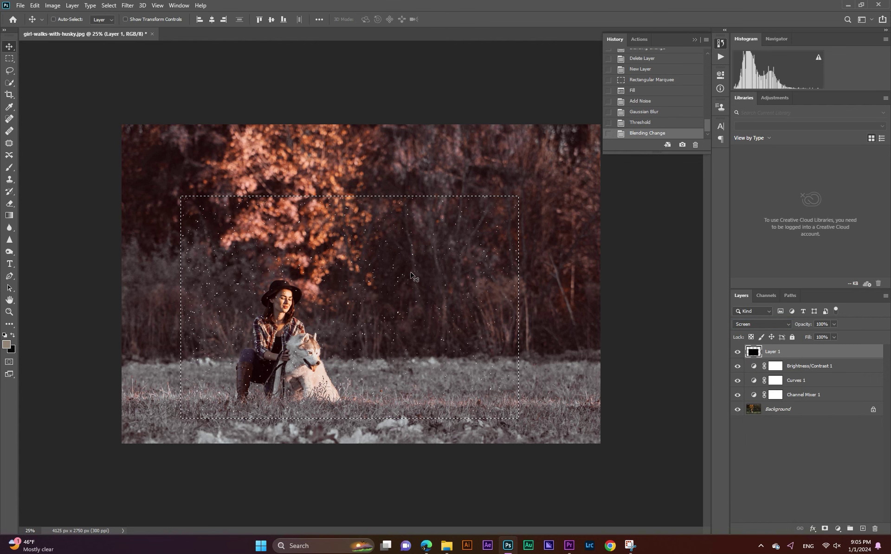
key("ctrl+d")
Enlarge the snow layer with Free Transform until it covers the whole photo, scaling it a second time by 119.37%
key("ctrl+t")
left_click_drag(518, 416, 616, 455)
key("Return")
key("ctrl+t")
key("ctrl+minus")
key("Return")
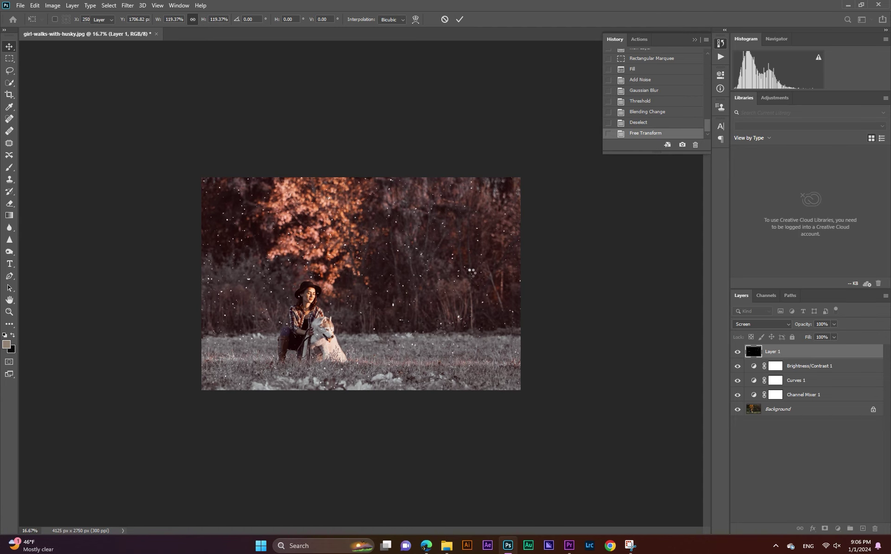
key("ctrl+plus")
key("ctrl+minus")
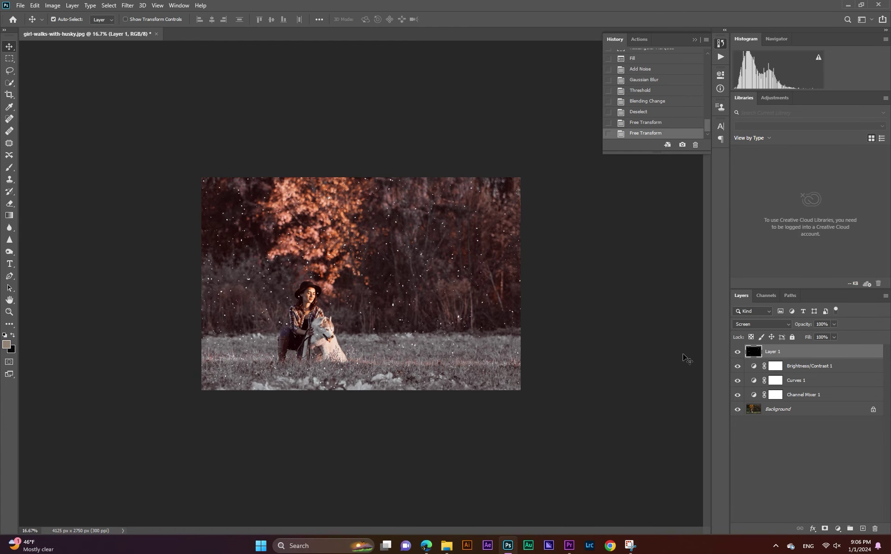
Duplicate the snow layer, then rotate the original beneath it by about 89° and scale it to 116.91%
key("ctrl+j")
left_click(781, 370)
key("ctrl+t")
left_click_drag(620, 460, 531, 537)
key("Return")
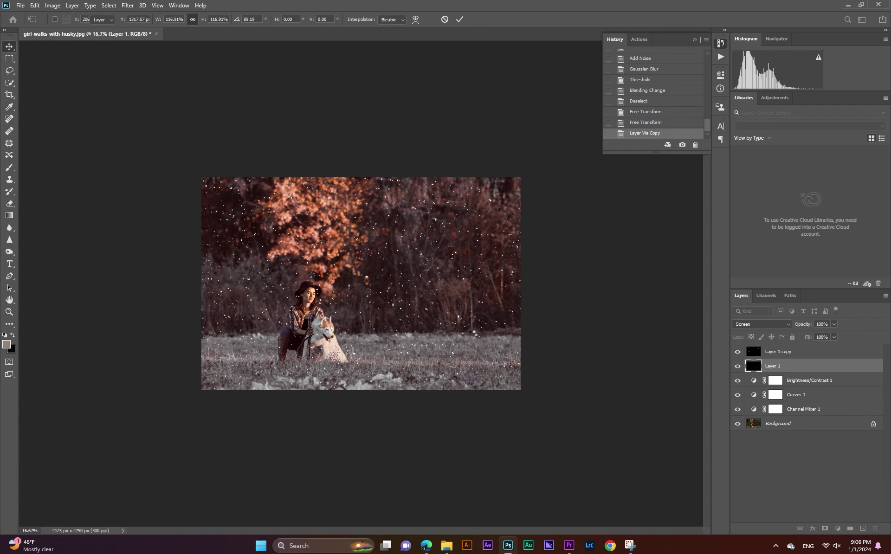
key("ctrl+plus")
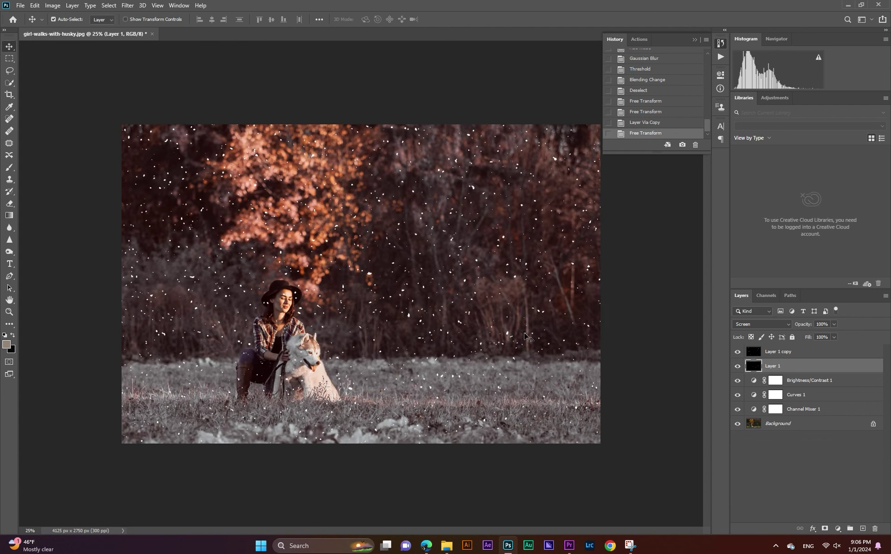
Apply a Motion Blur to the lower snow layer with an angle of 73° and a distance of 22 pixels
left_click(125, 5)
mouse_move(150, 112)
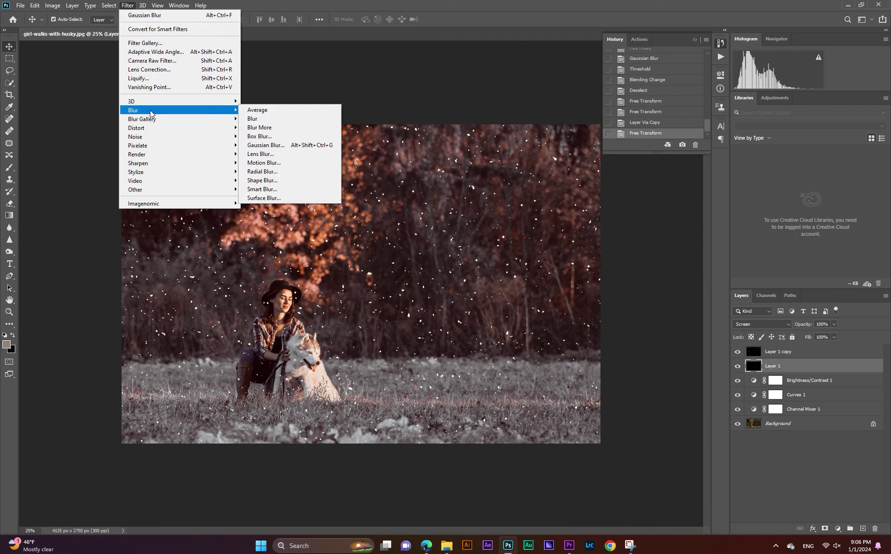
left_click(263, 162)
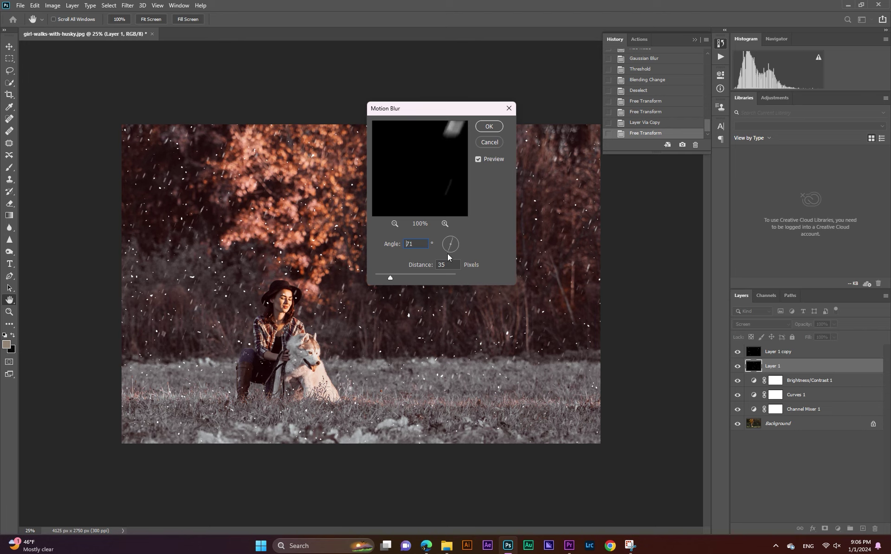
mouse_move(390, 277)
left_mouse_down()
mouse_move(410, 278)
mouse_move(383, 278)
left_mouse_up()
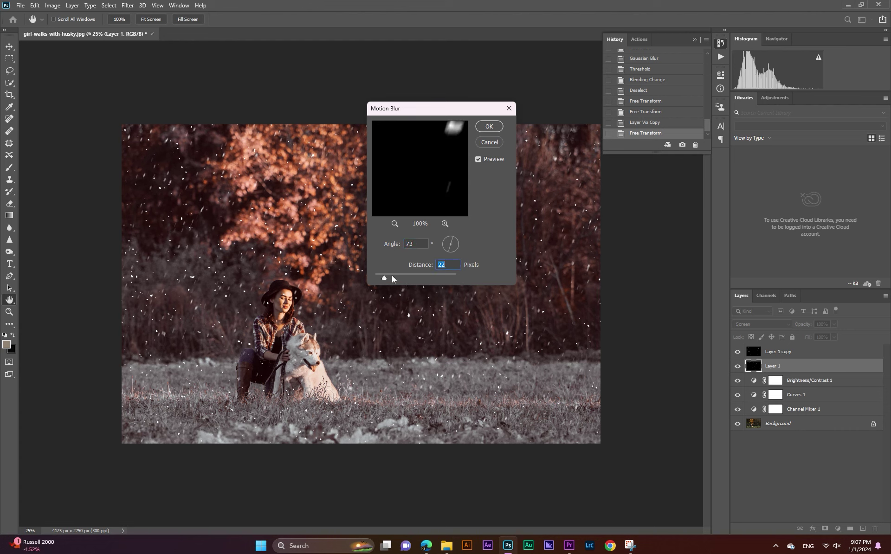
left_click(489, 126)
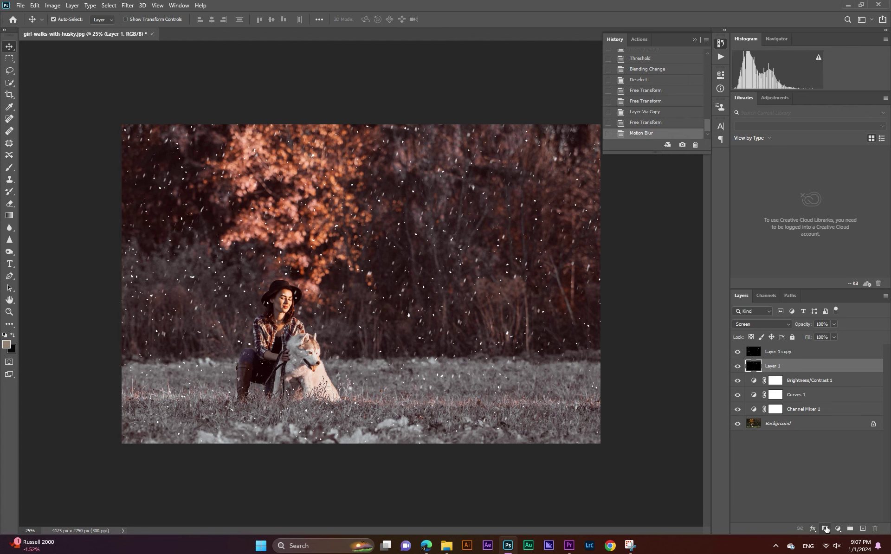
Add a layer mask to the motion-blurred lower snow layer and paint black over the flakes on the woman's face and hat
left_click(826, 528)
scroll(276, 302, "up", 4)
key("e")
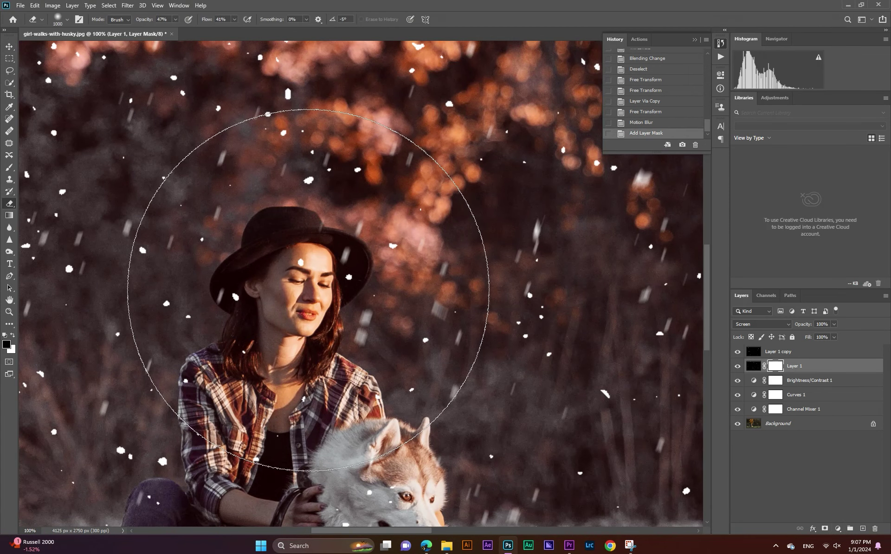
key("b")
right_click(304, 204)
double_click(307, 268)
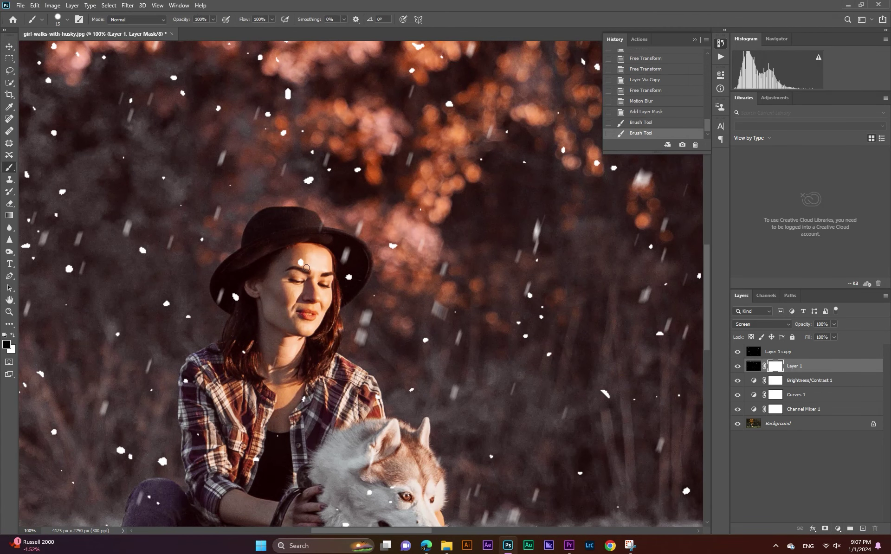
left_click(344, 256)
Enlarge the brush to 45 px and mask the blurred flakes off the woman's hair and clothes and the husky
key("bracketright")
key("bracketright")
key("bracketright")
key("bracketright")
key("bracketright")
left_click(317, 267)
left_click(224, 297)
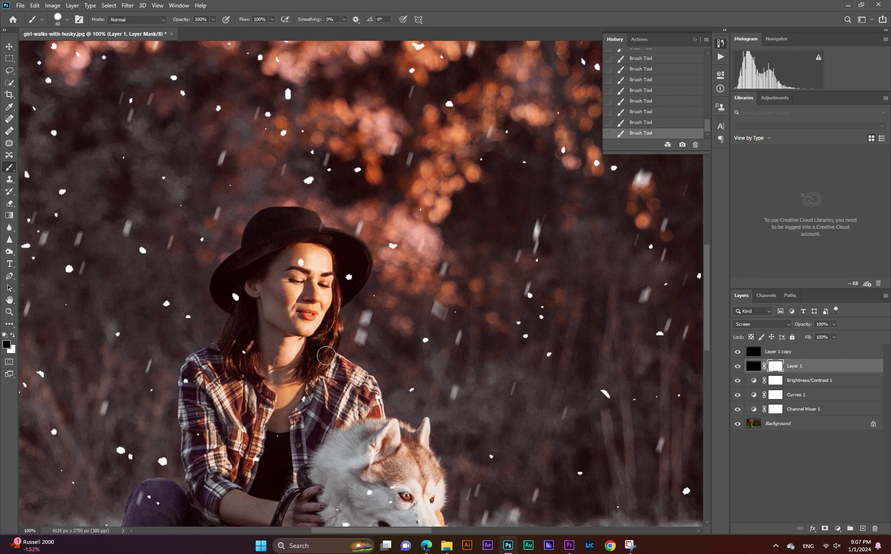
key("bracketright")
scroll(297, 417, "down", 4)
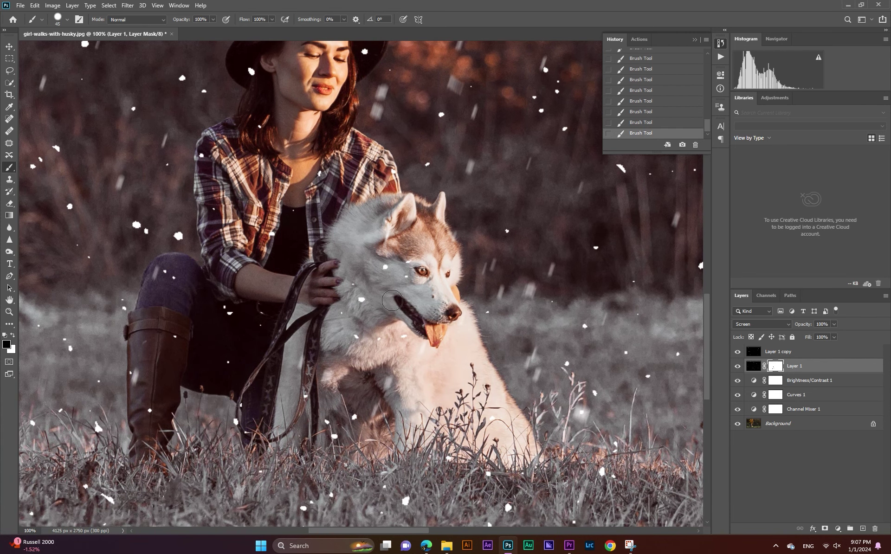
scroll(519, 218, "up", 2)
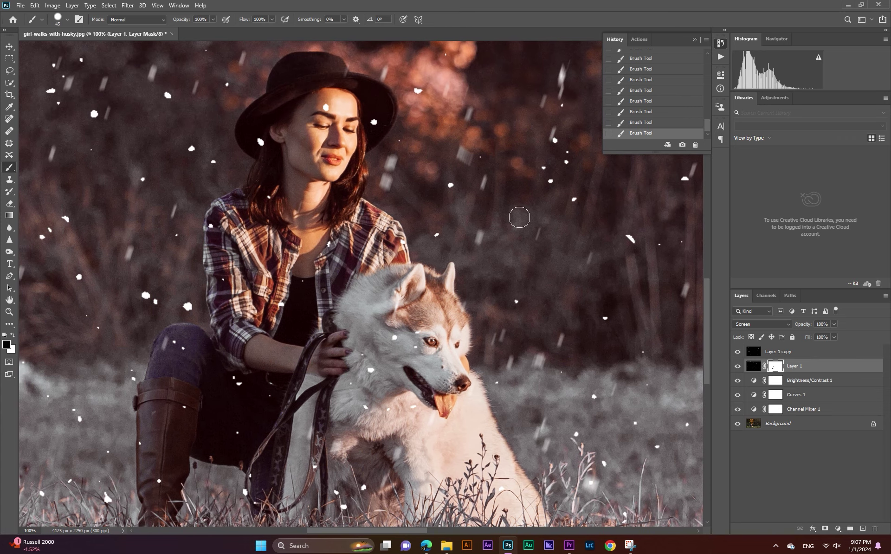
Add a layer mask to the upper snow layer and paint out the flakes covering the woman's face, hat and clothes
left_click(764, 352)
left_click(824, 528)
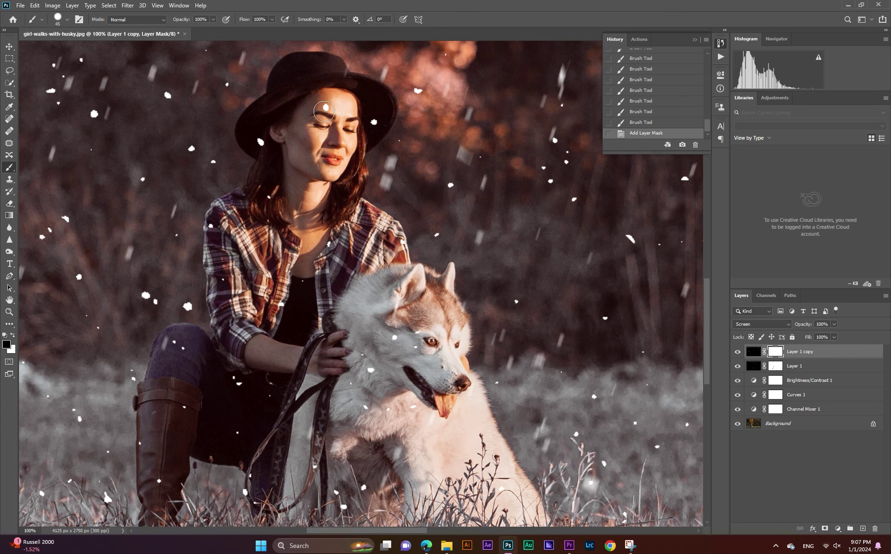
left_click(267, 147)
left_click(271, 208)
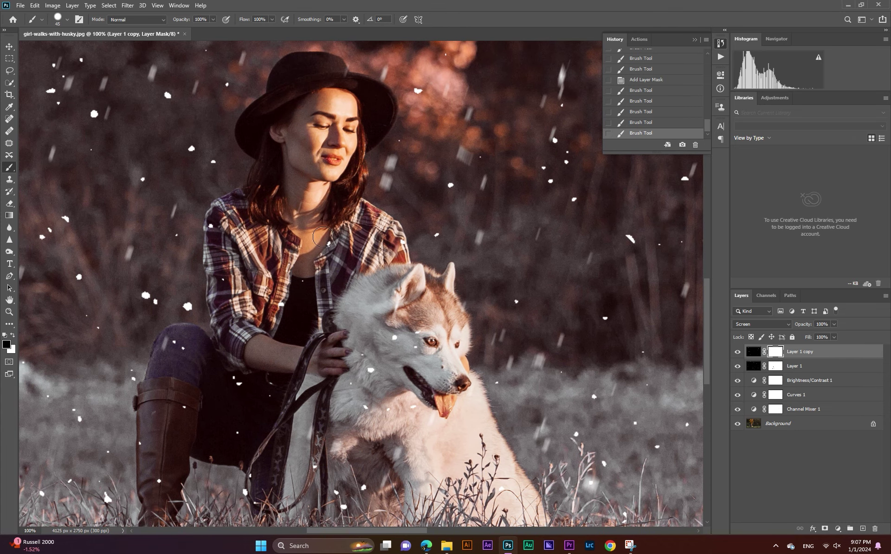
left_click(325, 262)
scroll(244, 372, "down", 3)
left_click(234, 287)
left_click(299, 336)
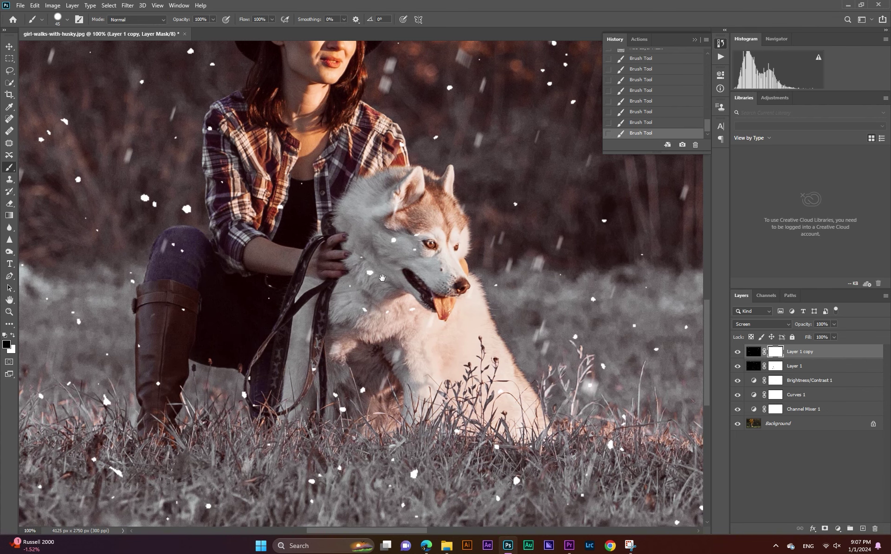
Inspect the masked snow over the woman and husky, both close up and across the whole photo
scroll(382, 278, "up", 2)
scroll(420, 281, "down", 2)
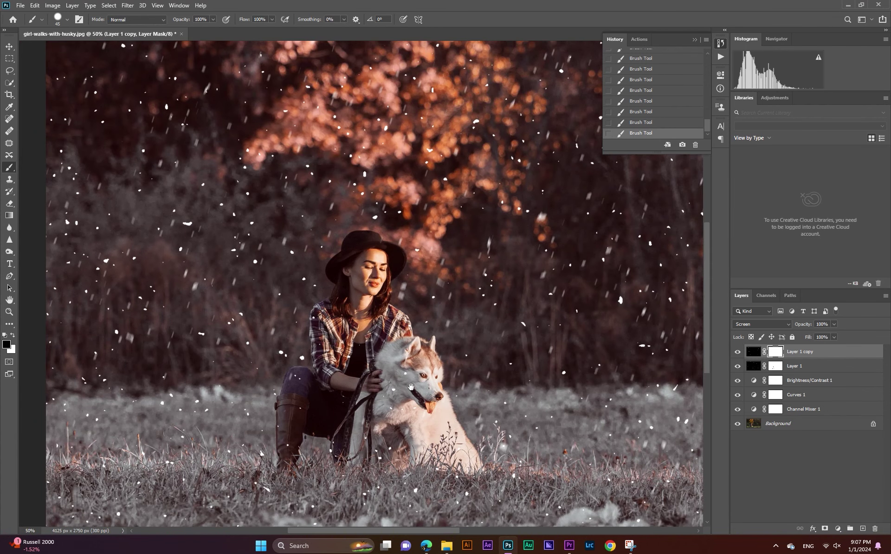
scroll(448, 429, "up", 1)
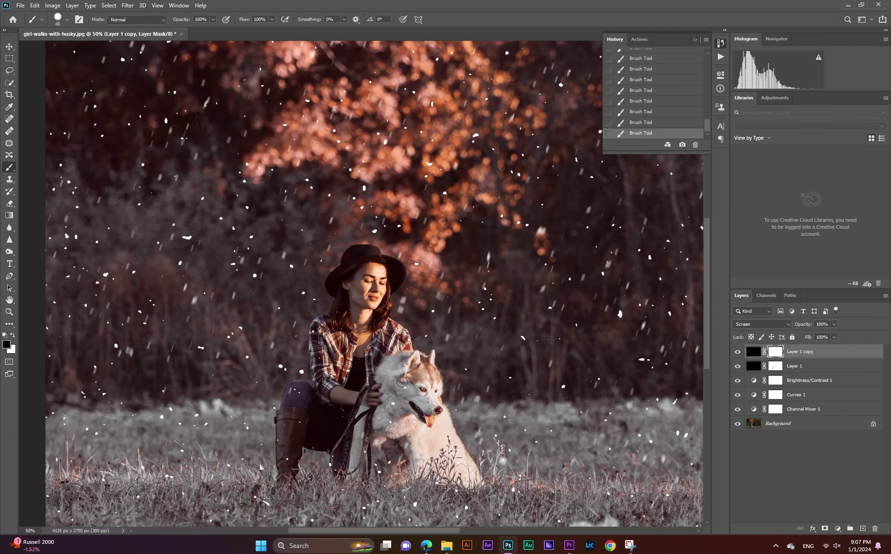
scroll(379, 413, "down", 1)
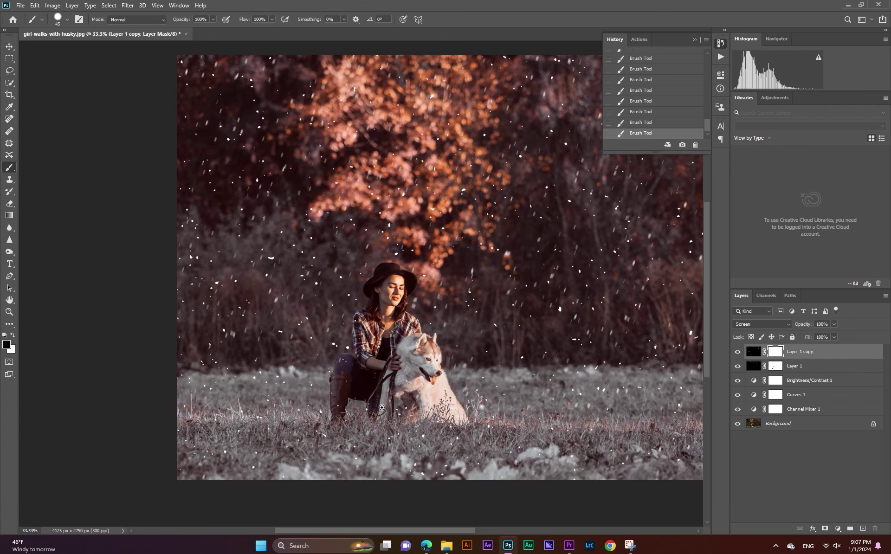
scroll(399, 399, "up", 2)
scroll(402, 394, "down", 2)
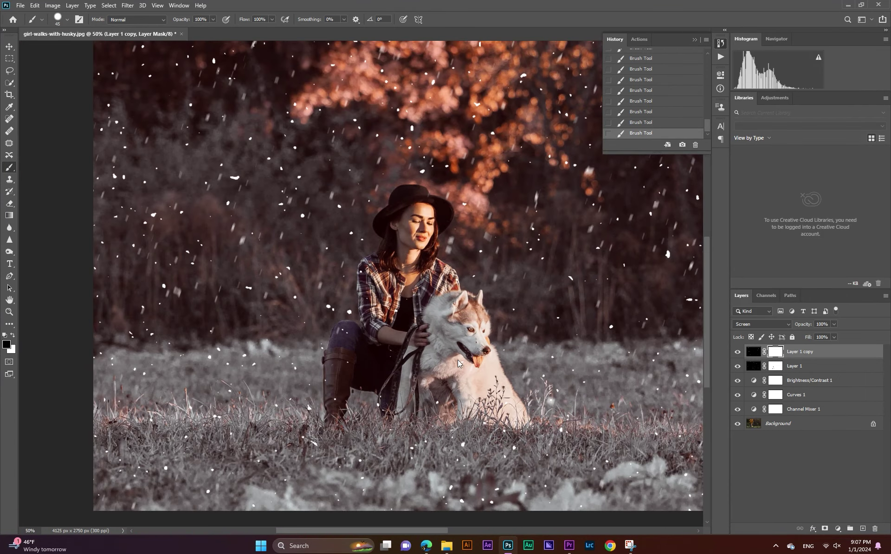
scroll(456, 360, "down", 1)
left_click_drag(420, 381, 400, 424)
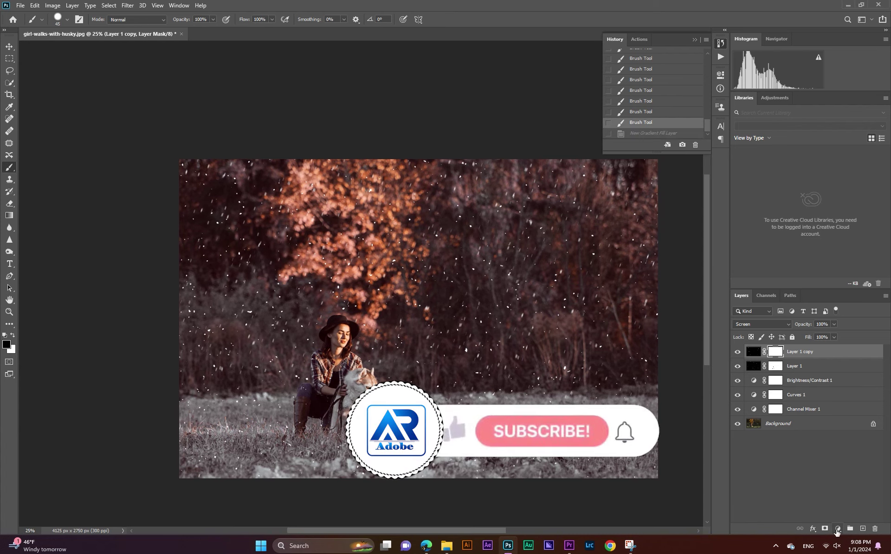
Add a gradient fill layer above the snow layers that runs from white to transparent
left_click(838, 528)
left_click(835, 378)
left_click(427, 147)
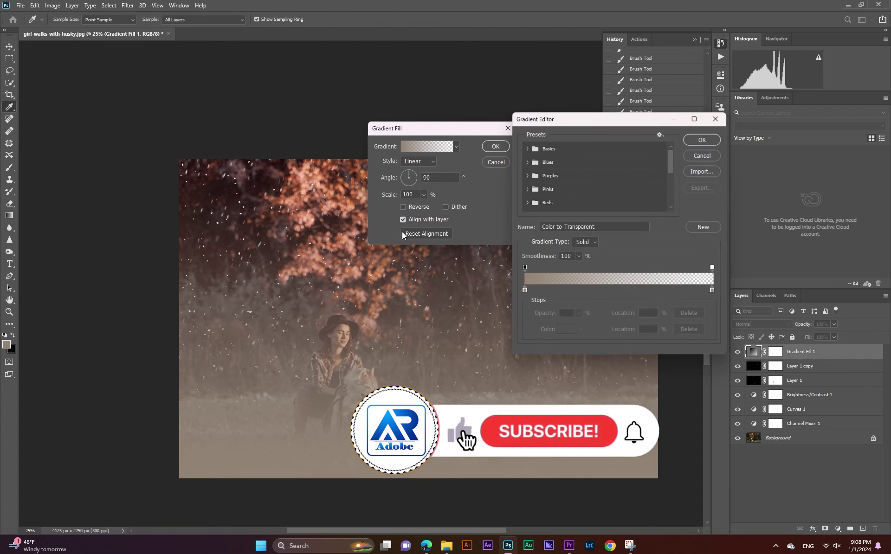
double_click(527, 291)
left_click(517, 294)
left_click(739, 292)
left_click(702, 139)
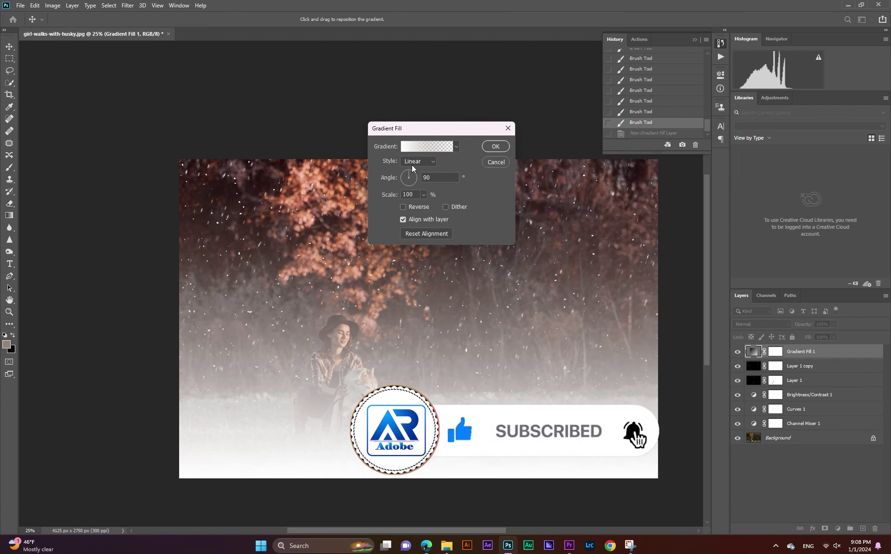
Make the gradient radial and reversed with an angle of 92.52° and a scale of 374%, then set its layer opacity to 60%
left_click(413, 176)
left_click_drag(415, 179, 409, 170)
left_click(419, 162)
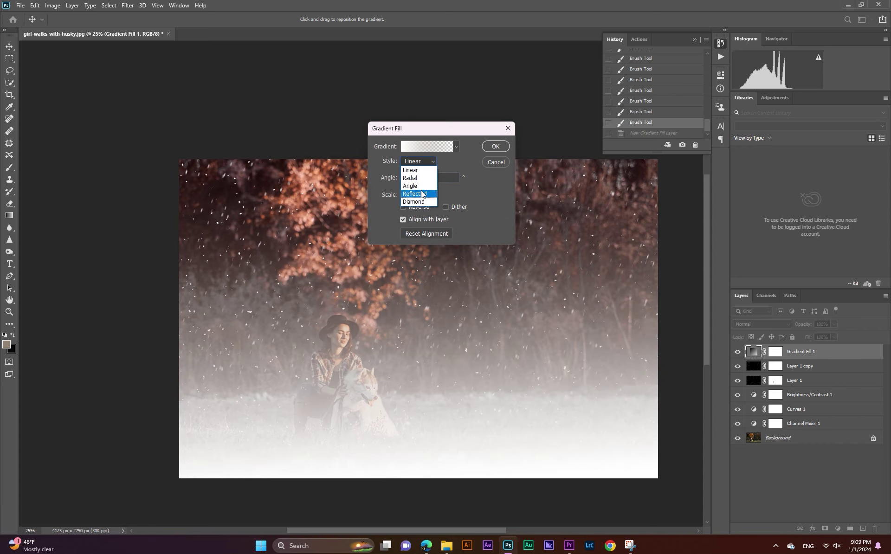
left_click(429, 175)
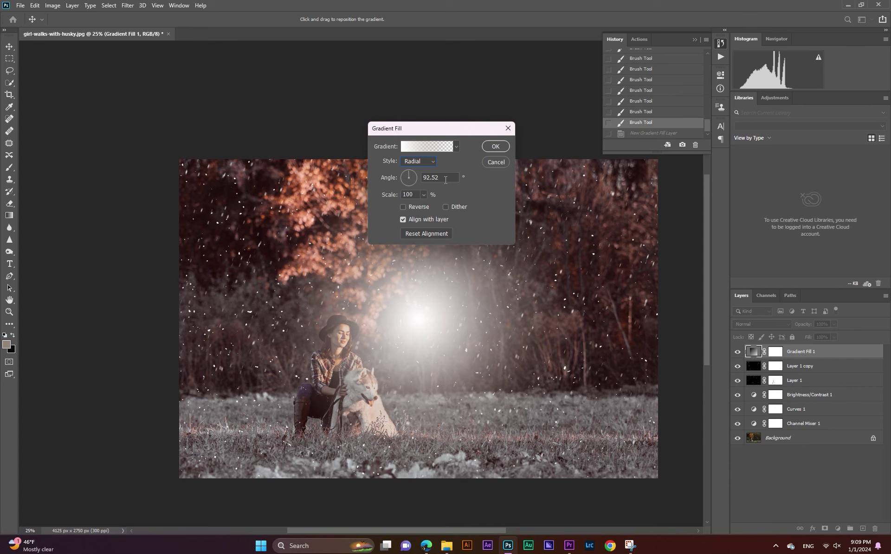
left_click(403, 207)
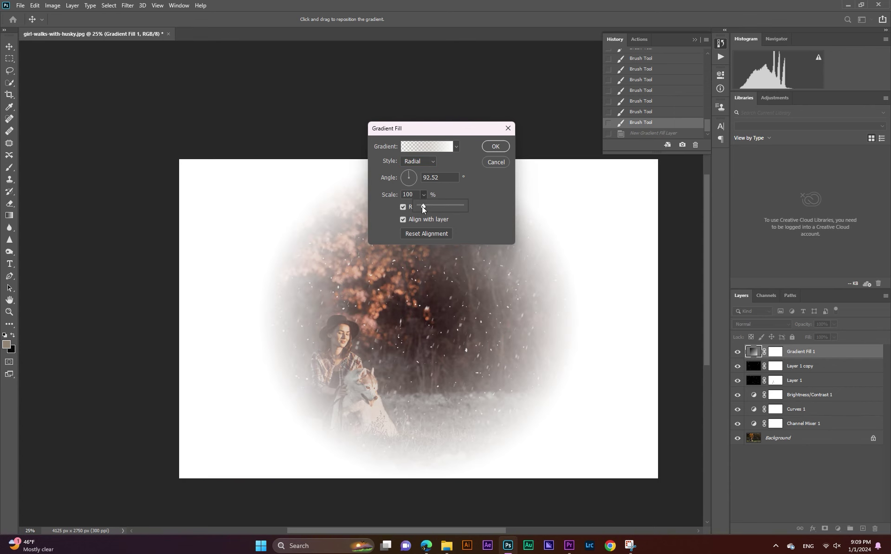
left_click_drag(422, 206, 442, 205)
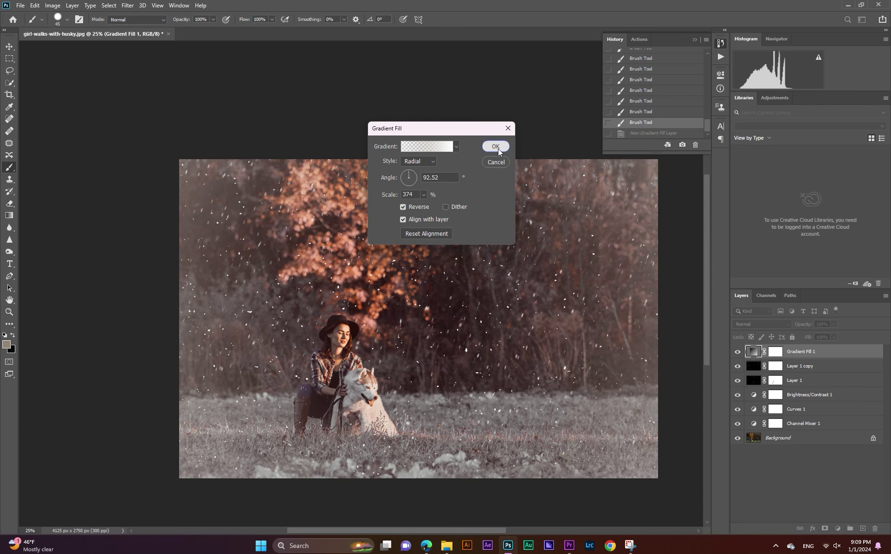
left_click(495, 147)
left_click_drag(826, 335, 819, 335)
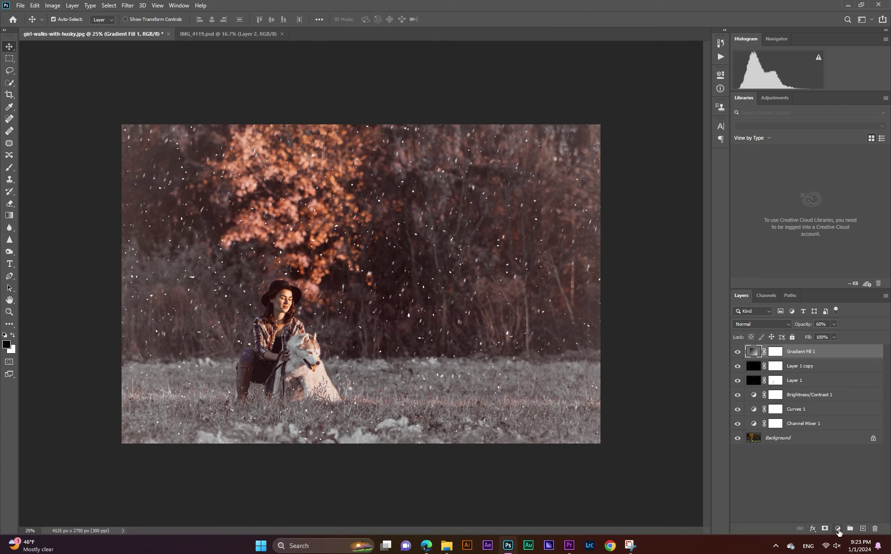
Add a Brightness/Contrast adjustment layer above the gradient fill with contrast set to 38
left_click(838, 529)
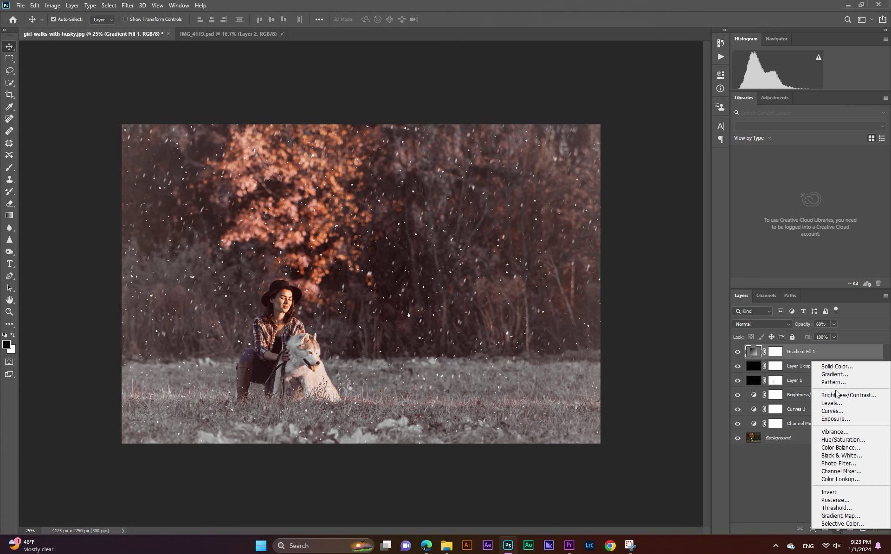
left_click(831, 382)
left_click_drag(656, 146, 671, 146)
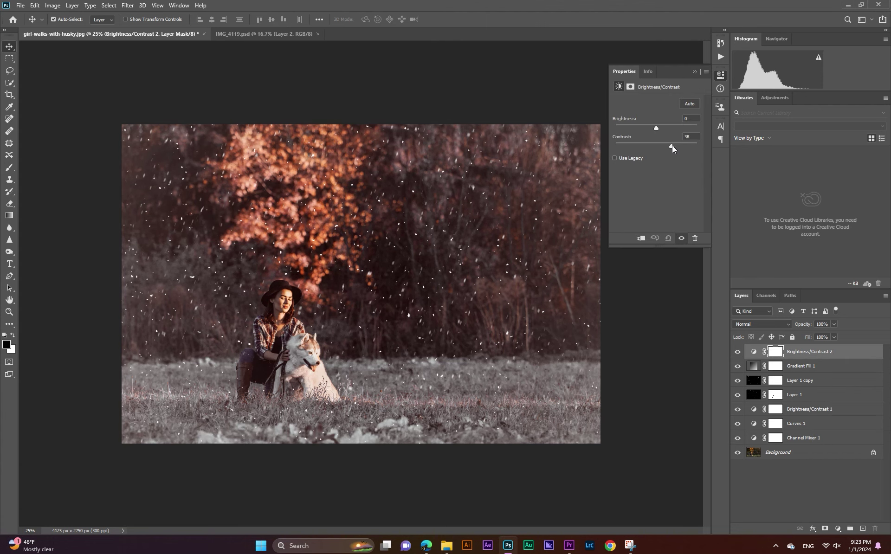
Create a new layer filled with white and hide it completely behind an inverted layer mask
left_click(862, 529)
key("ctrl+BackSpace")
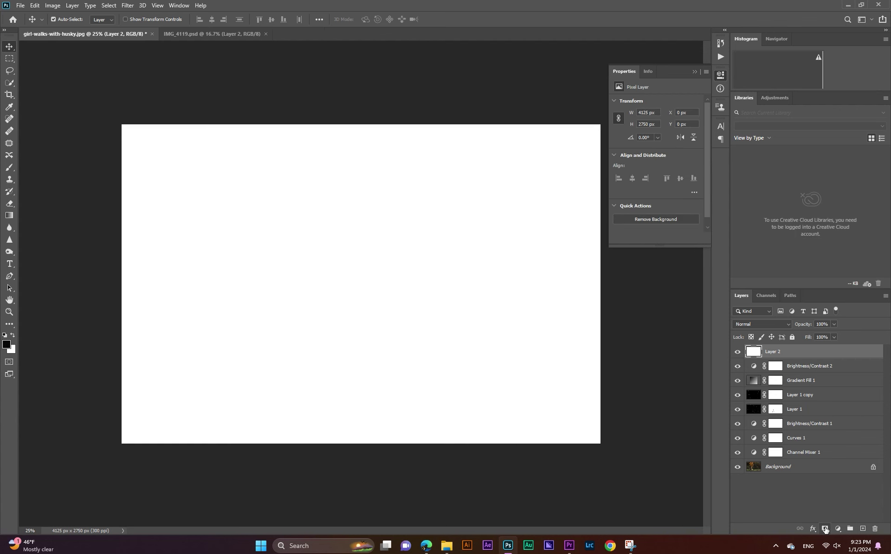
left_click(825, 530)
key("ctrl+i")
With a white brush at 35% opacity and 30% flow, paint on the mask to reveal white haze along the photo's bottom edge
key("b")
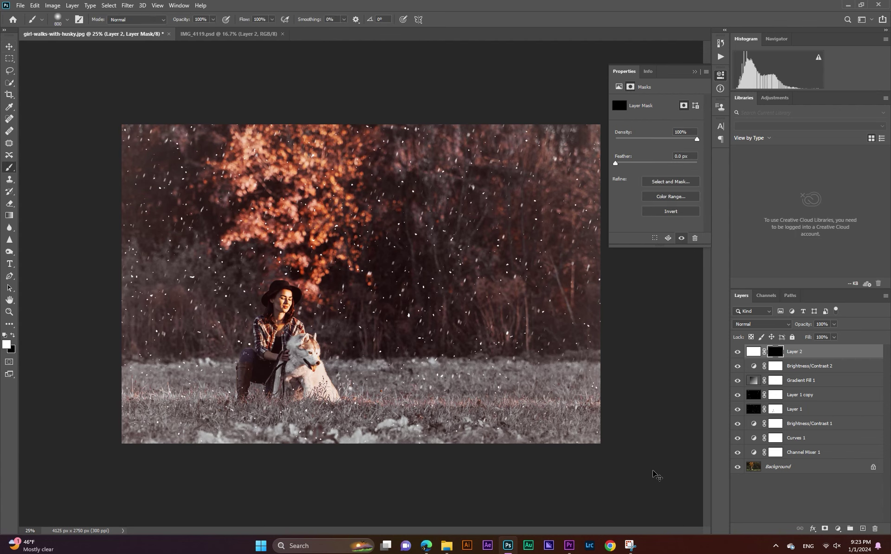
left_click_drag(183, 20, 156, 24)
left_click_drag(242, 19, 209, 21)
key("3")
key("5")
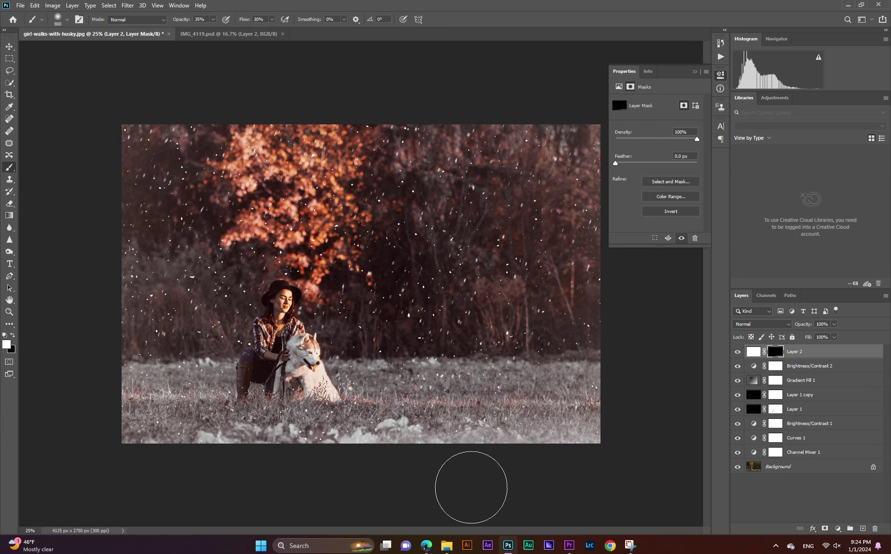
mouse_move(471, 488)
left_mouse_down()
mouse_move(10, 471)
mouse_move(531, 480)
left_mouse_up()
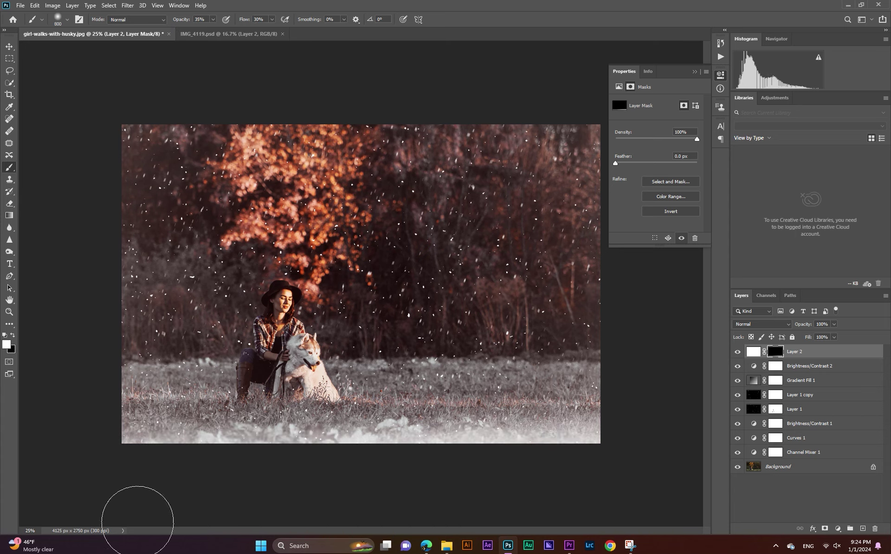
mouse_move(137, 522)
left_mouse_down()
mouse_move(291, 485)
mouse_move(342, 482)
mouse_move(11, 500)
left_mouse_up()
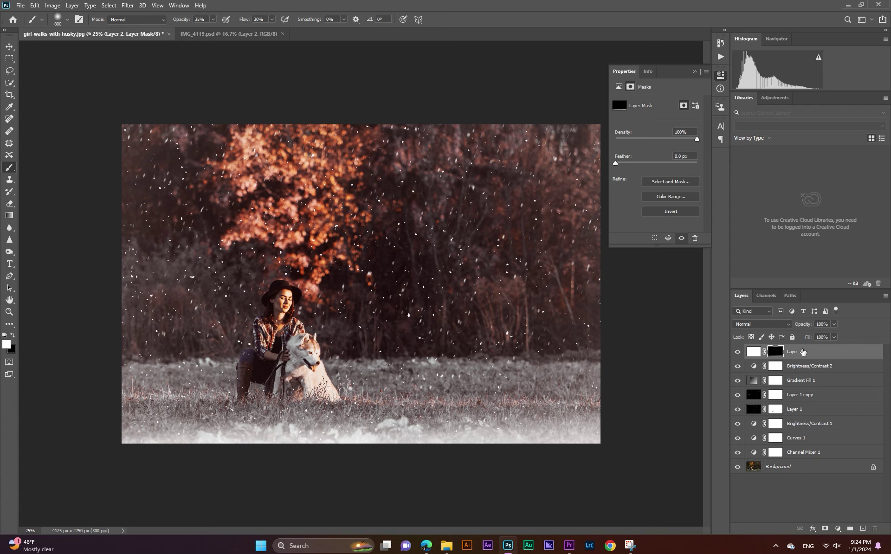
Bring the green glow layer from the Untitled-1 document onto the photo's right side and set its blend mode to Screen
left_click(9, 46)
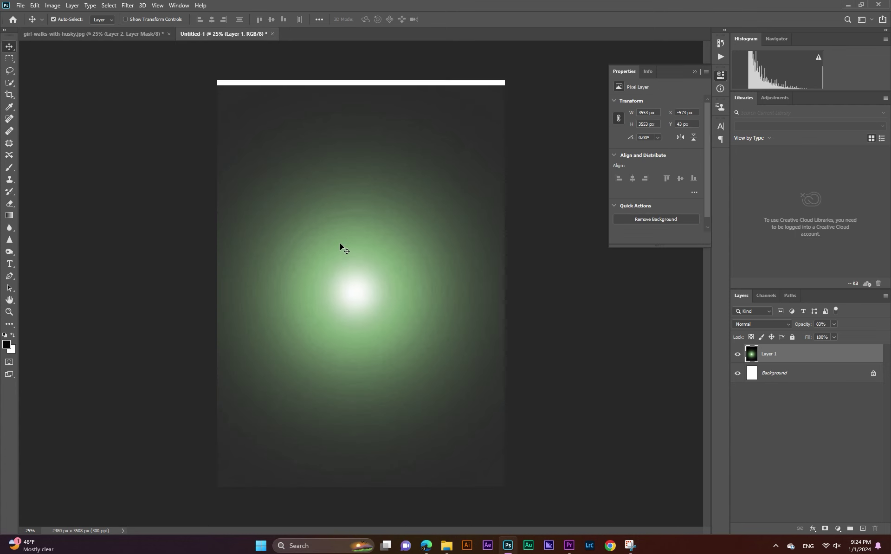
left_click_drag(339, 243, 578, 299)
left_click(763, 324)
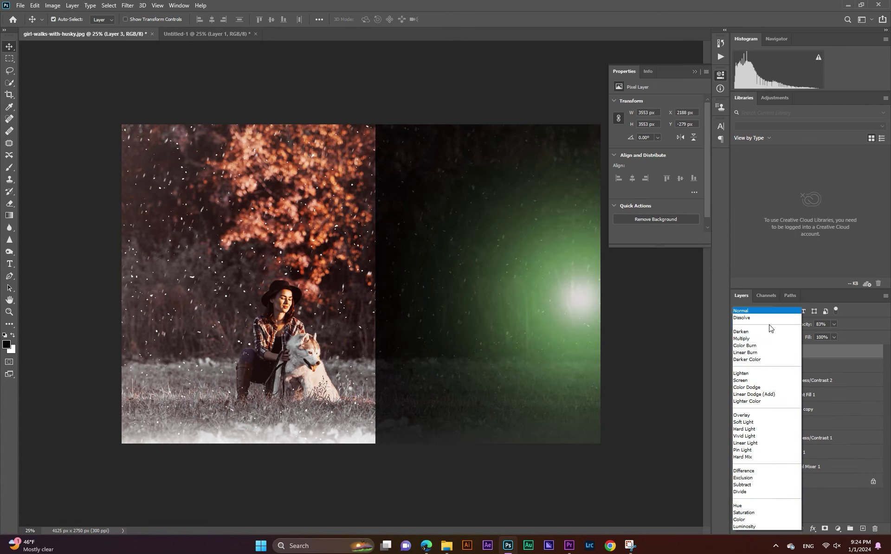
left_click(770, 380)
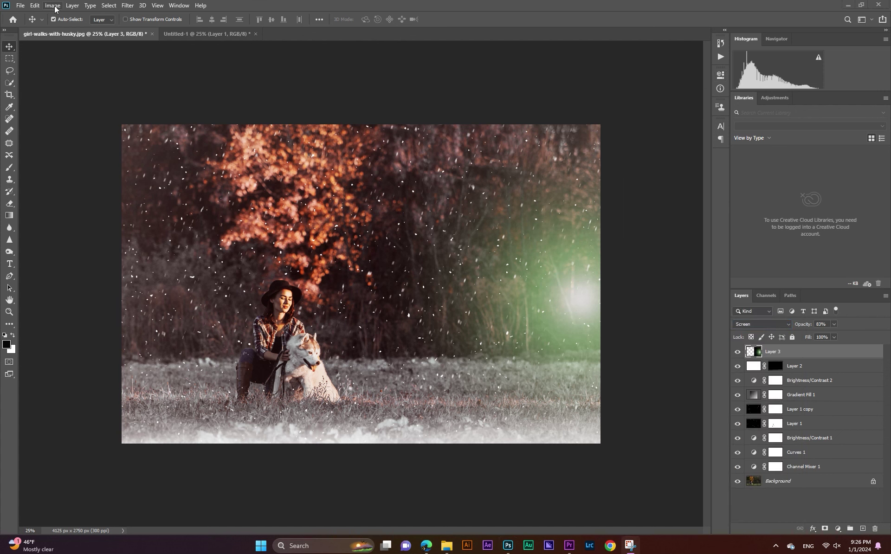
Colorize the glow layer with Hue/Saturation, shifting it to a warm orange hue with saturation 51
left_click(54, 6)
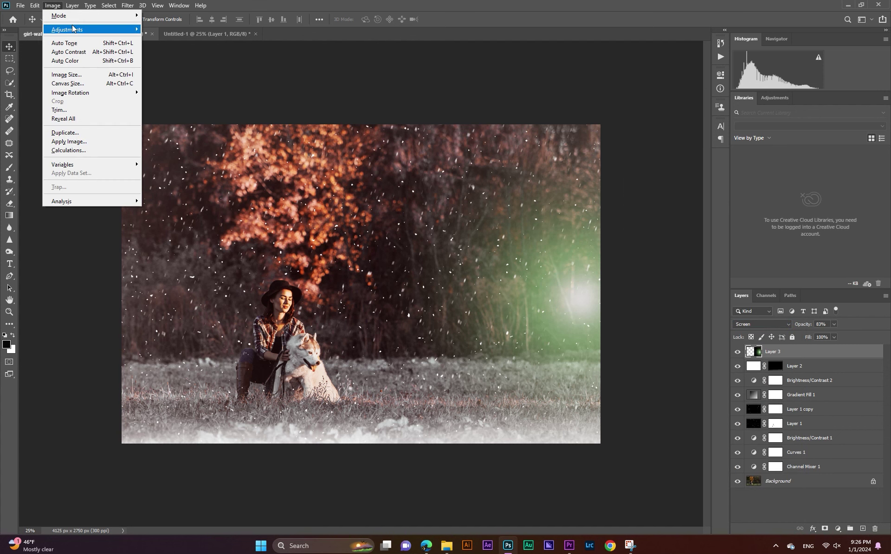
mouse_move(75, 29)
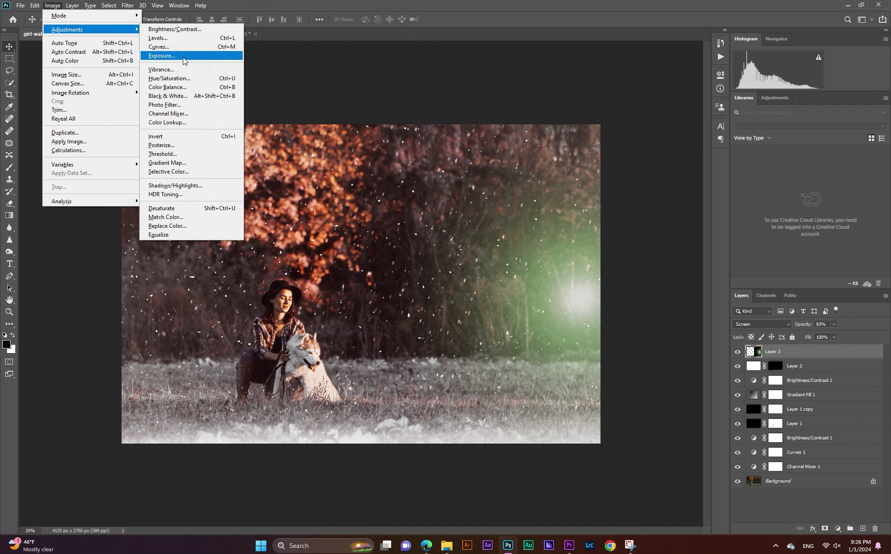
left_click(169, 78)
left_click(820, 346)
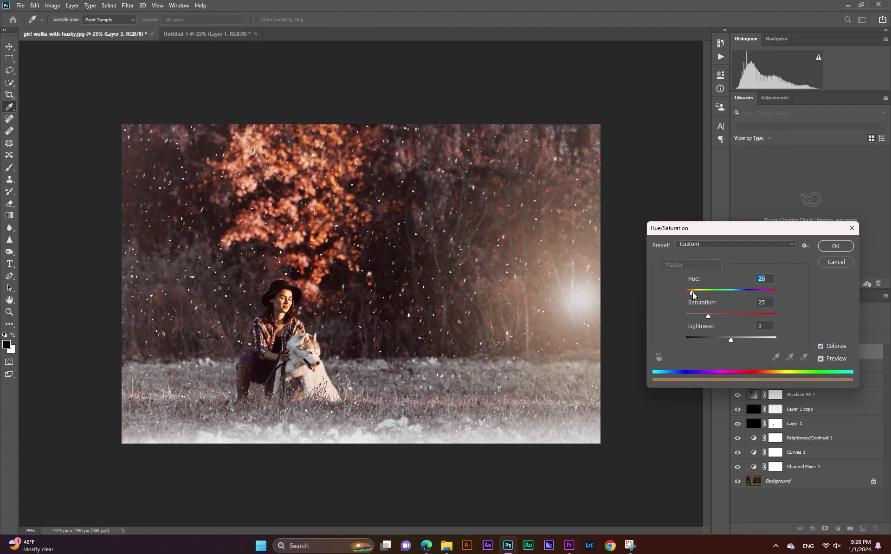
left_click_drag(707, 315, 731, 316)
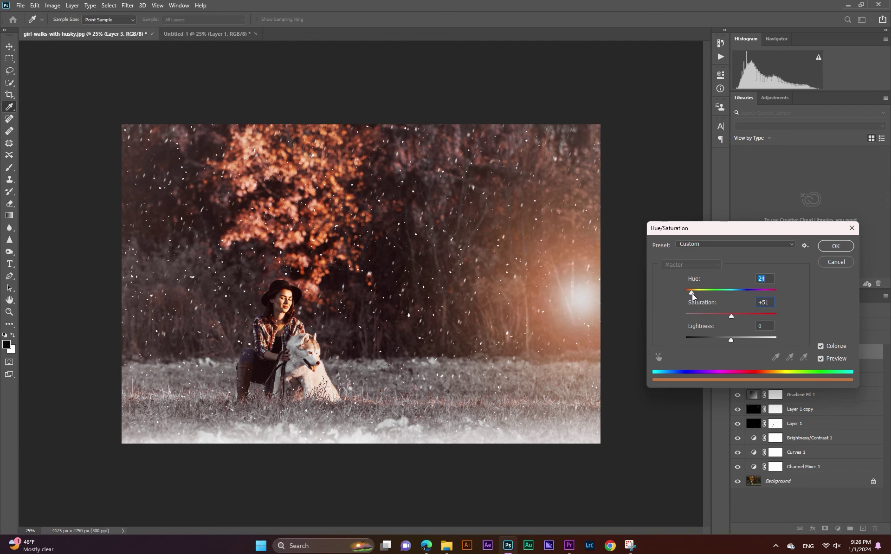
left_click(835, 246)
Reposition the glow with Free Transform so its bright centre sits at ground level on the photo's right edge
key("ctrl+t")
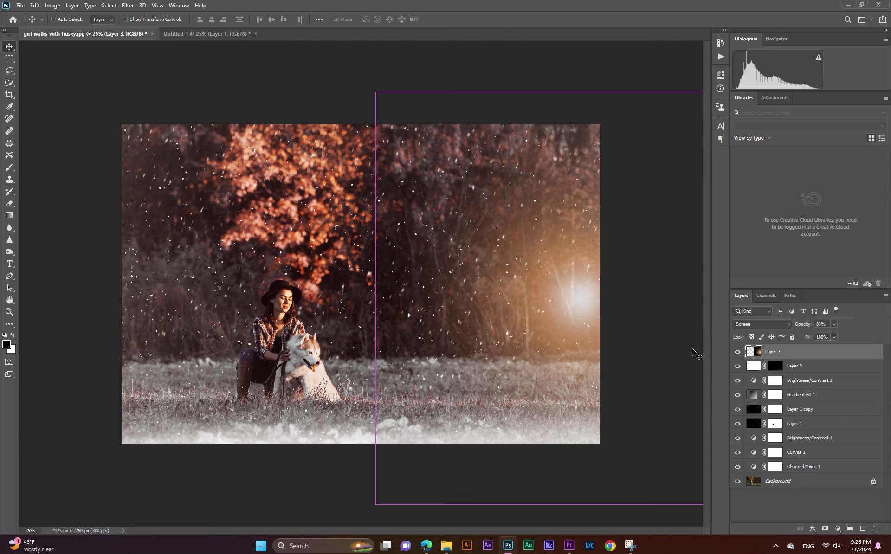
left_click_drag(591, 351, 605, 442)
key("ctrl+minus")
left_click_drag(555, 396, 554, 406)
key("Return")
key("ctrl+plus")
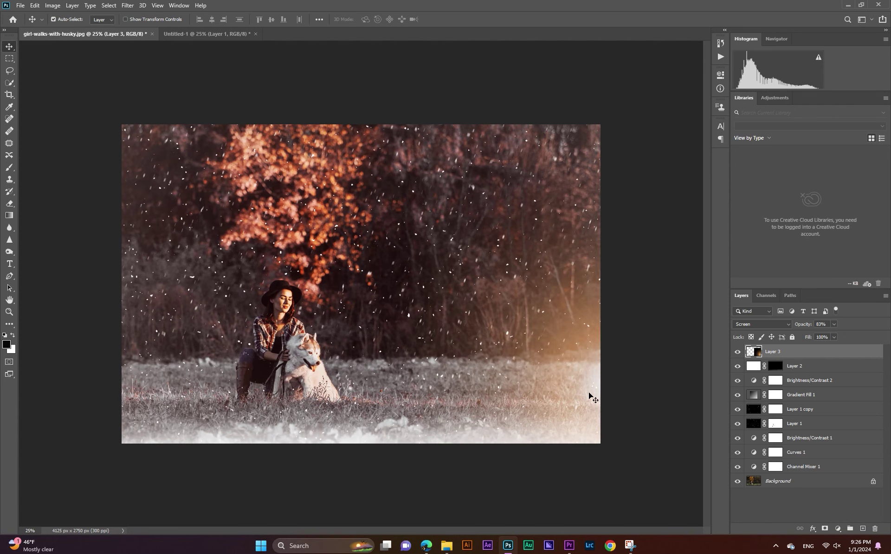